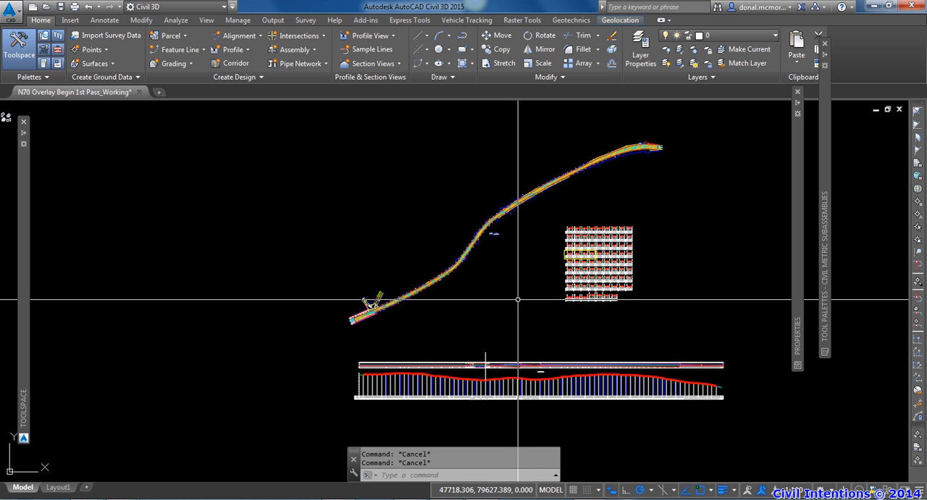
Step: Examine the N70 smoothed profile against the other profiles at the sag in the profile view
{"action": "middle_click_drag", "start_coordinate": [534, 279], "coordinate": [507, 327]}
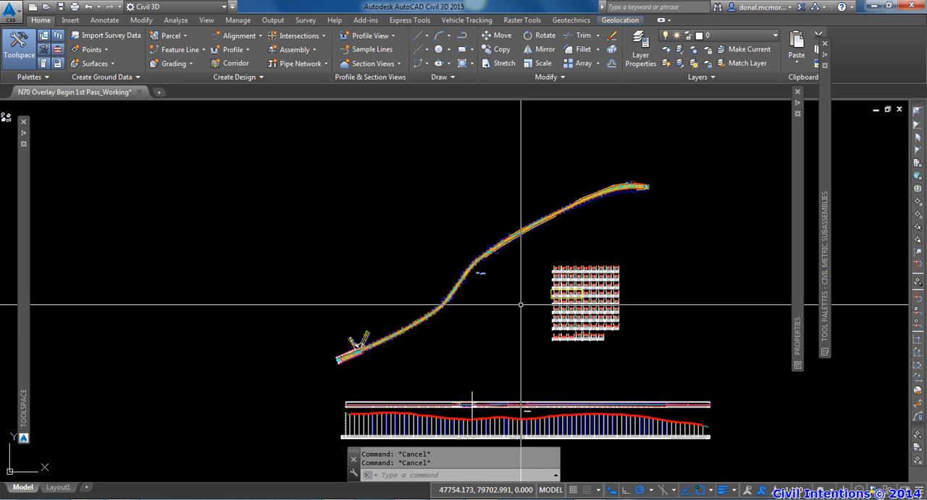
{"action": "scroll", "coordinate": [472, 402], "scroll_direction": "up", "scroll_amount": 10}
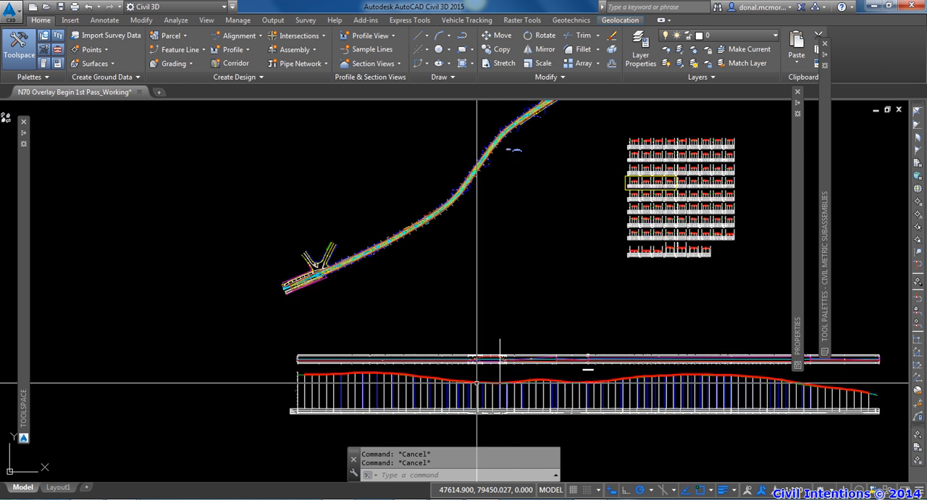
{"action": "scroll", "coordinate": [517, 377], "scroll_direction": "up", "scroll_amount": 4}
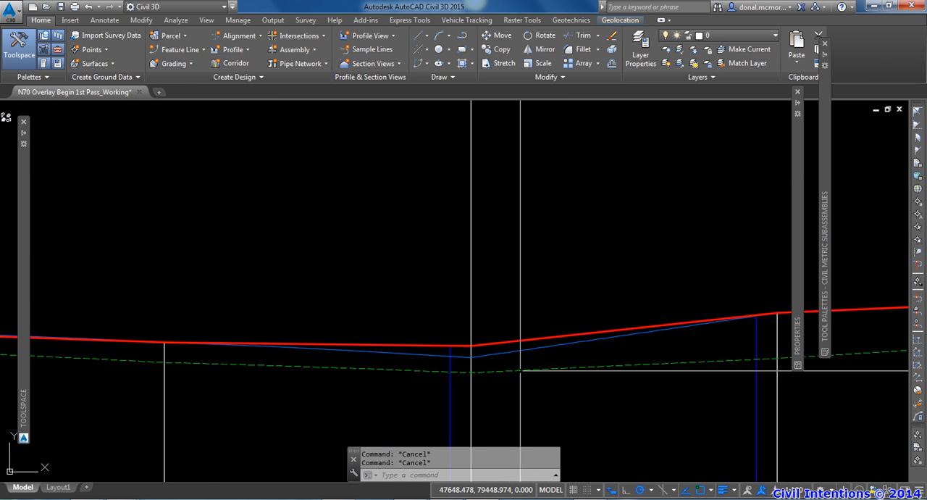
{"action": "left_click", "coordinate": [517, 369]}
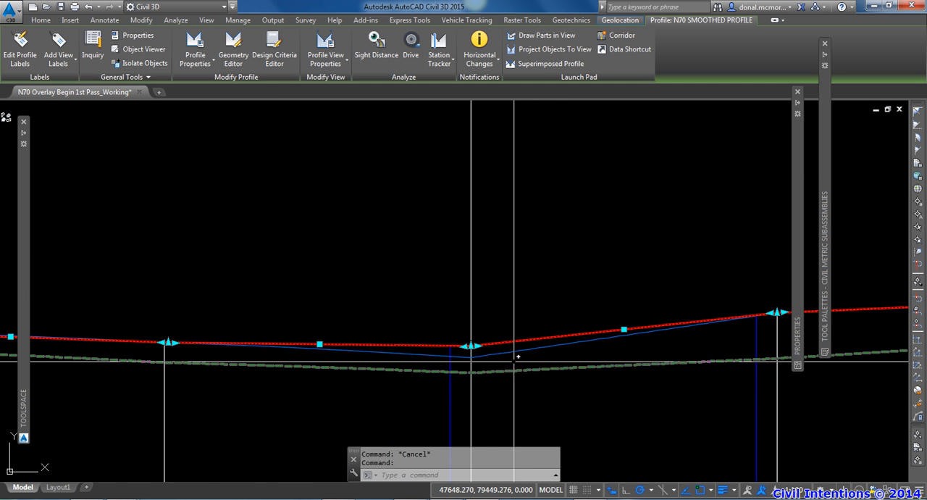
{"action": "middle_click_drag", "start_coordinate": [513, 368], "coordinate": [546, 366]}
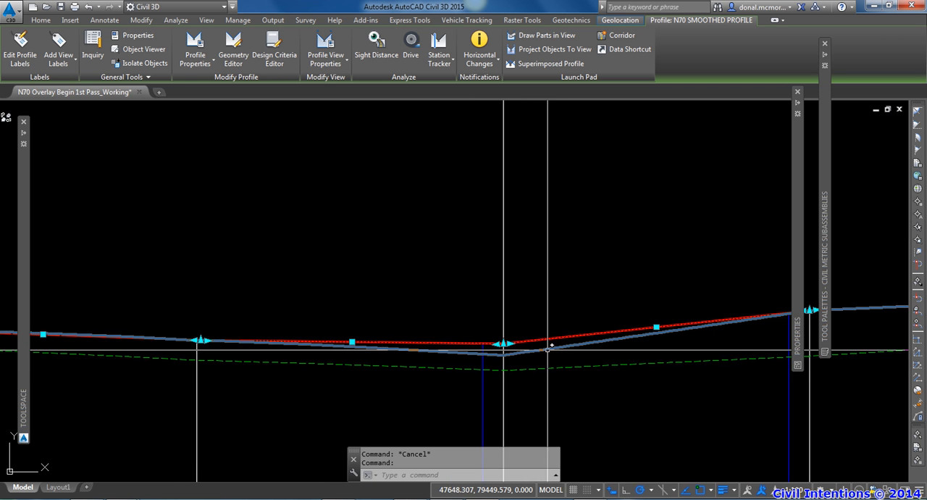
{"action": "scroll", "coordinate": [533, 336], "scroll_direction": "up", "scroll_amount": 2}
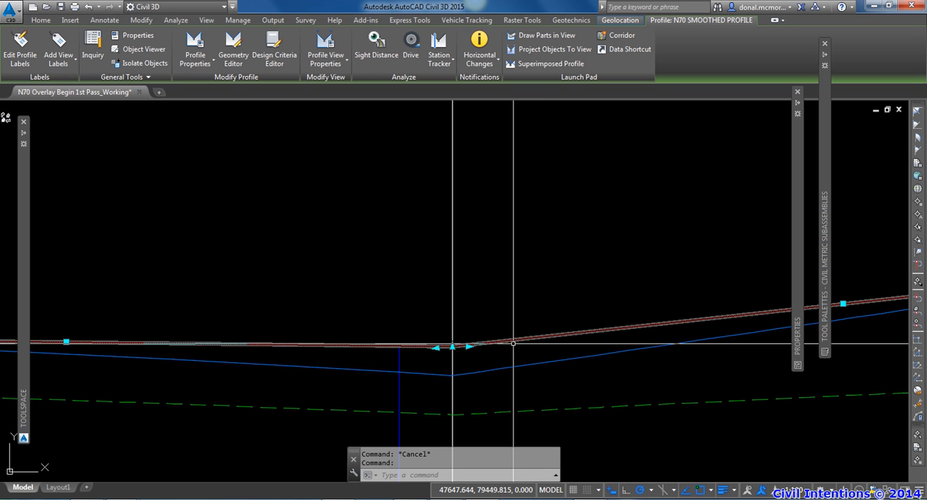
{"action": "mouse_move", "coordinate": [502, 341]}
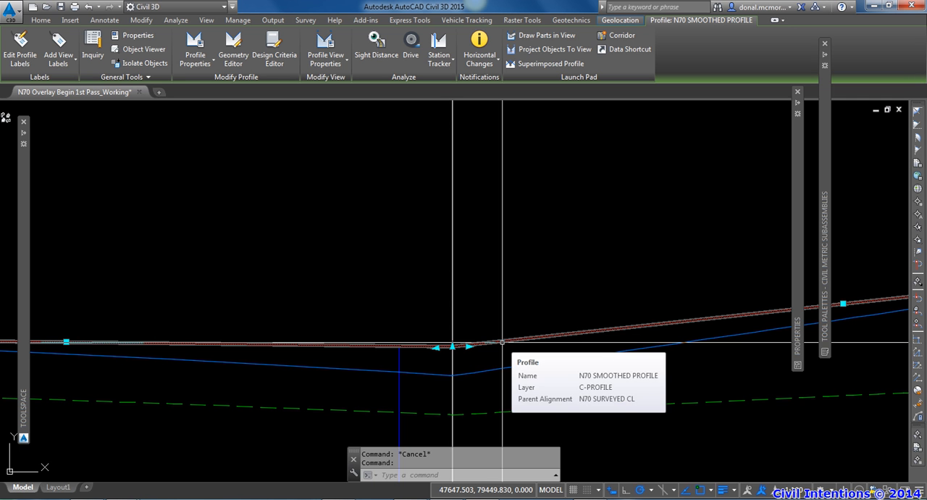
{"action": "scroll", "coordinate": [555, 341], "scroll_direction": "down", "scroll_amount": 2}
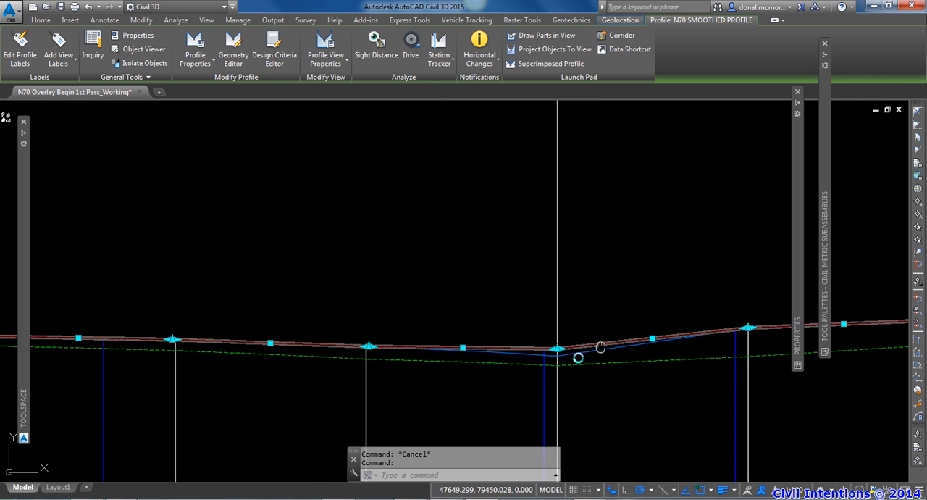
{"action": "scroll", "coordinate": [607, 330], "scroll_direction": "down", "scroll_amount": 6}
{"action": "middle_click_drag", "start_coordinate": [624, 319], "coordinate": [582, 372]}
{"action": "scroll", "coordinate": [645, 294], "scroll_direction": "down", "scroll_amount": 4}
{"action": "middle_click_drag", "start_coordinate": [636, 302], "coordinate": [597, 349]}
{"action": "key", "text": "Escape"}
Step: Examine the existing assembly with side slopes, in particular its pavement layers at the outer edge of the lane
{"action": "middle_click_drag", "start_coordinate": [623, 273], "coordinate": [589, 337]}
{"action": "middle_click_drag", "start_coordinate": [634, 268], "coordinate": [596, 335]}
{"action": "middle_click_drag", "start_coordinate": [672, 215], "coordinate": [552, 366]}
{"action": "middle_click_drag", "start_coordinate": [630, 264], "coordinate": [605, 370]}
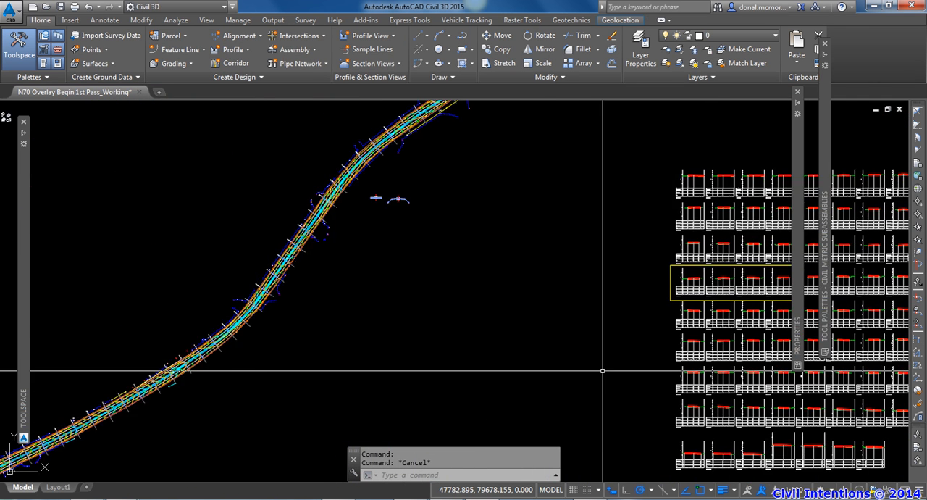
{"action": "middle_click_drag", "start_coordinate": [493, 187], "coordinate": [505, 266]}
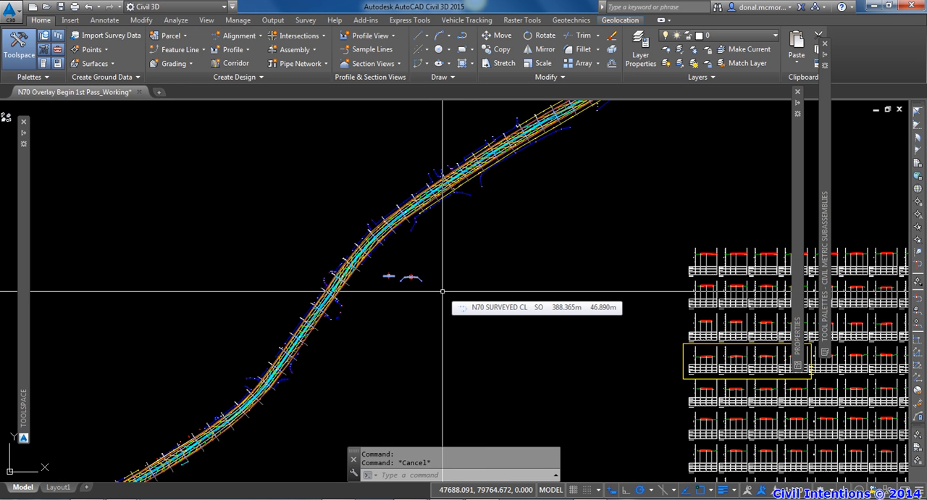
{"action": "scroll", "coordinate": [405, 288], "scroll_direction": "up", "scroll_amount": 10}
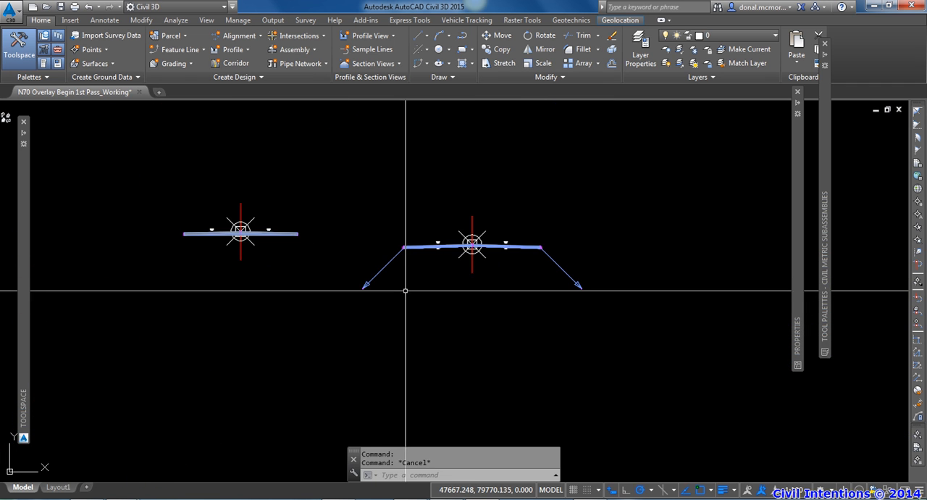
{"action": "mouse_move", "coordinate": [498, 277]}
{"action": "middle_mouse_down"}
{"action": "mouse_move", "coordinate": [493, 317]}
{"action": "mouse_move", "coordinate": [434, 325]}
{"action": "mouse_move", "coordinate": [548, 338]}
{"action": "middle_mouse_up"}
{"action": "scroll", "coordinate": [494, 316], "scroll_direction": "up", "scroll_amount": 2}
{"action": "scroll", "coordinate": [433, 325], "scroll_direction": "up", "scroll_amount": 2}
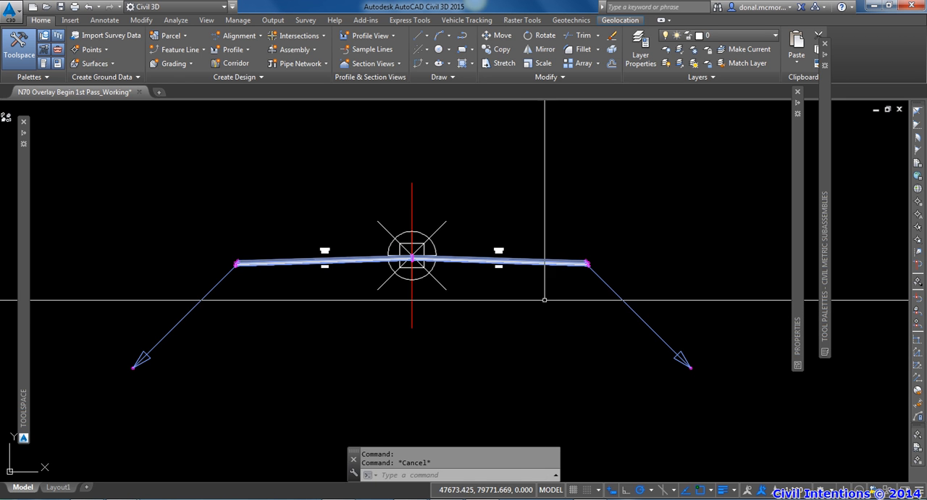
{"action": "middle_click_drag", "start_coordinate": [538, 304], "coordinate": [555, 304]}
{"action": "scroll", "coordinate": [507, 266], "scroll_direction": "up", "scroll_amount": 4}
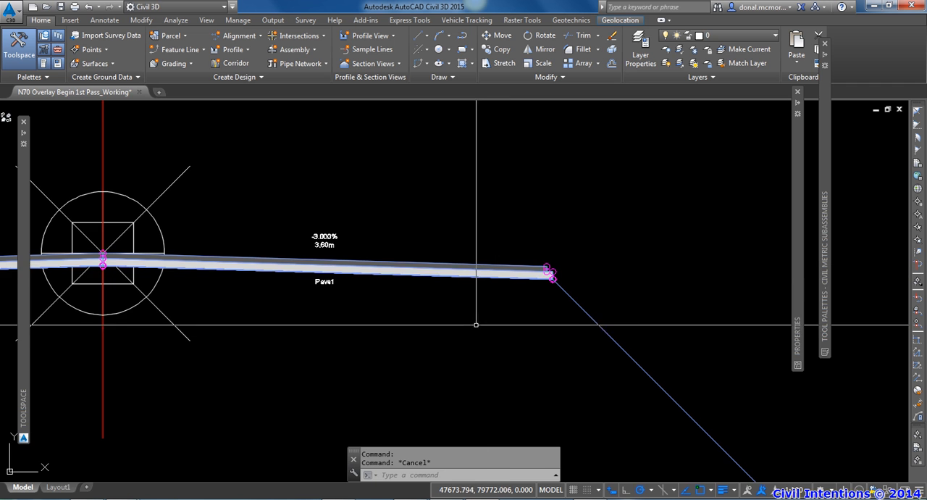
{"action": "middle_click_drag", "start_coordinate": [480, 325], "coordinate": [518, 334]}
{"action": "scroll", "coordinate": [591, 281], "scroll_direction": "up", "scroll_amount": 5}
{"action": "middle_click_drag", "start_coordinate": [481, 307], "coordinate": [499, 313]}
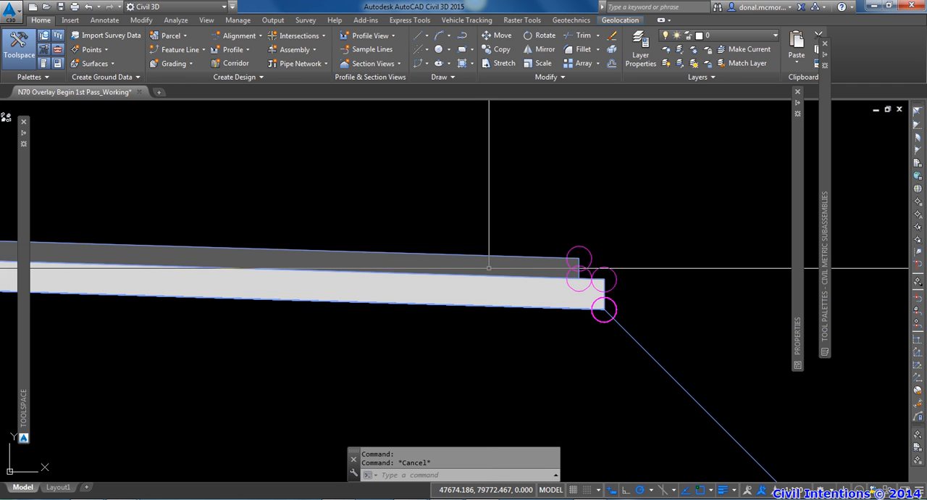
{"action": "left_click", "coordinate": [493, 263]}
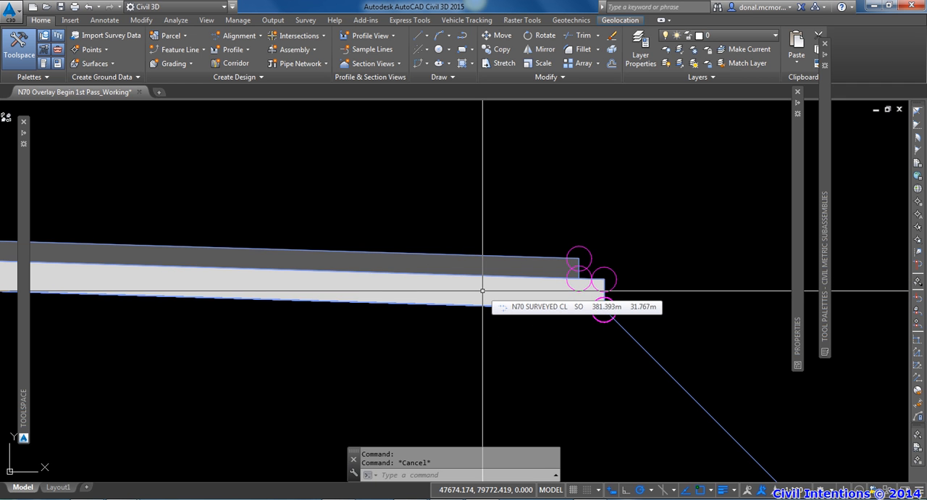
Step: Inspect the LinkSlopeToSurface subassembly attached to the outer edge of the lane
{"action": "scroll", "coordinate": [483, 291], "scroll_direction": "down", "scroll_amount": 2}
{"action": "middle_click_drag", "start_coordinate": [537, 353], "coordinate": [479, 305]}
{"action": "left_click", "coordinate": [574, 325]}
{"action": "scroll", "coordinate": [562, 343], "scroll_direction": "down", "scroll_amount": 1}
{"action": "middle_click_drag", "start_coordinate": [563, 344], "coordinate": [515, 309]}
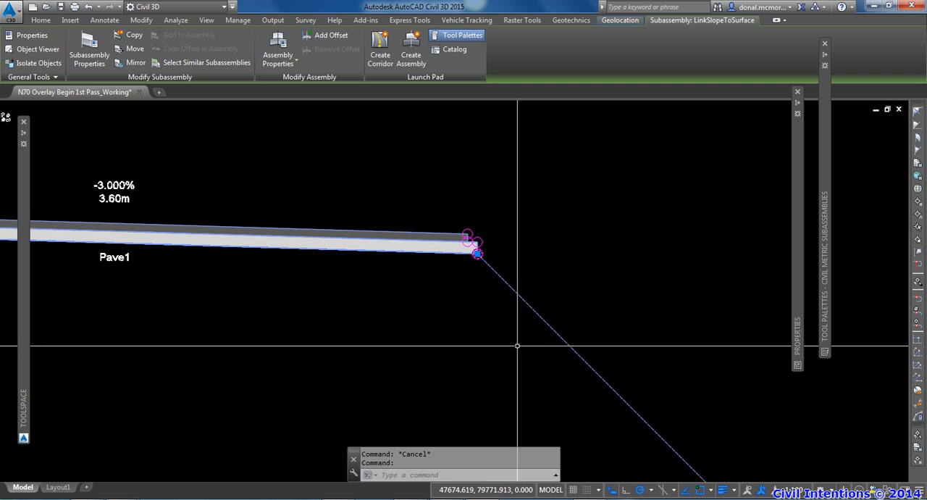
{"action": "scroll", "coordinate": [517, 344], "scroll_direction": "down", "scroll_amount": 1}
{"action": "middle_click_drag", "start_coordinate": [517, 343], "coordinate": [478, 309]}
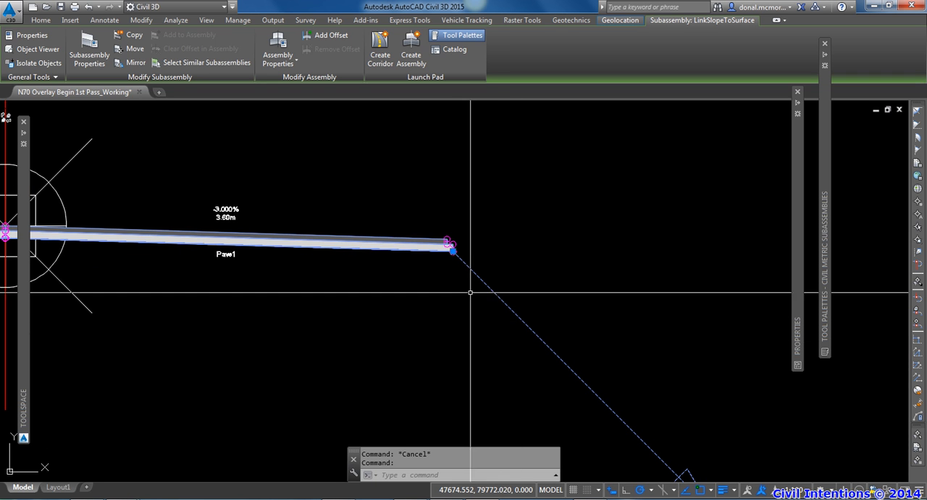
{"action": "scroll", "coordinate": [454, 255], "scroll_direction": "up", "scroll_amount": 2}
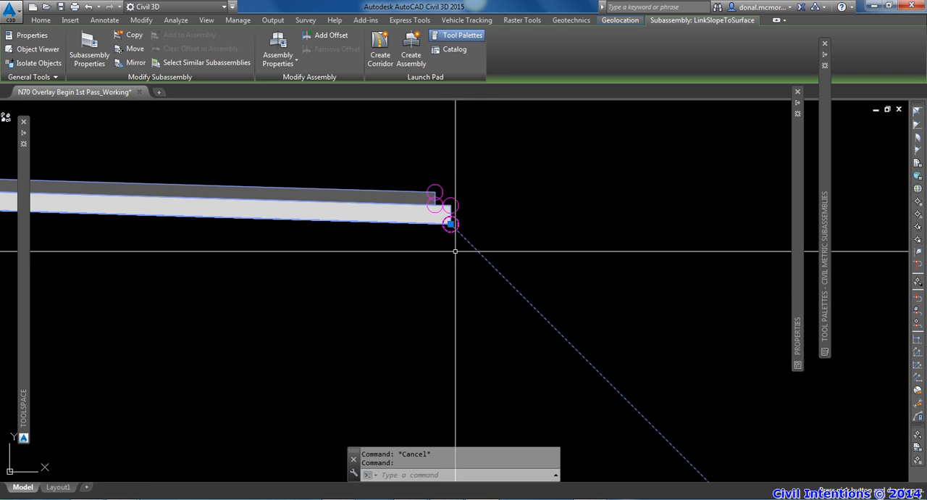
{"action": "mouse_move", "coordinate": [484, 256]}
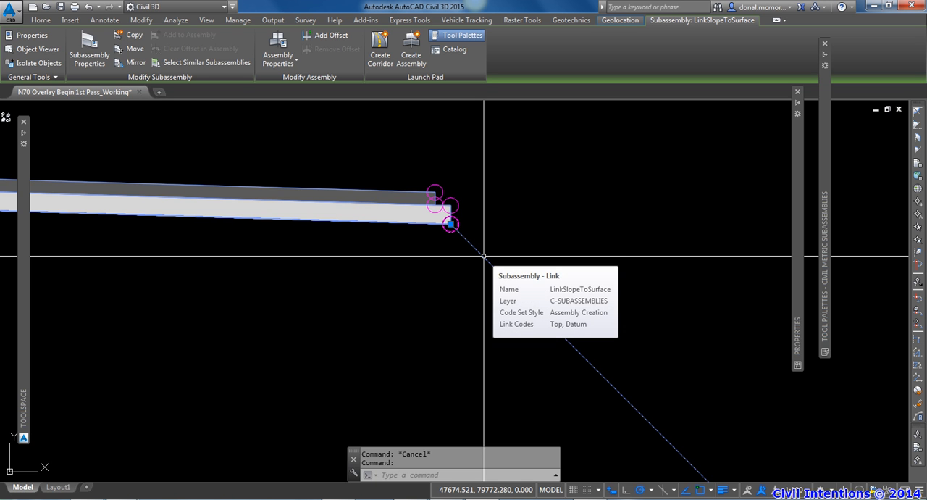
{"action": "key", "text": "Escape"}
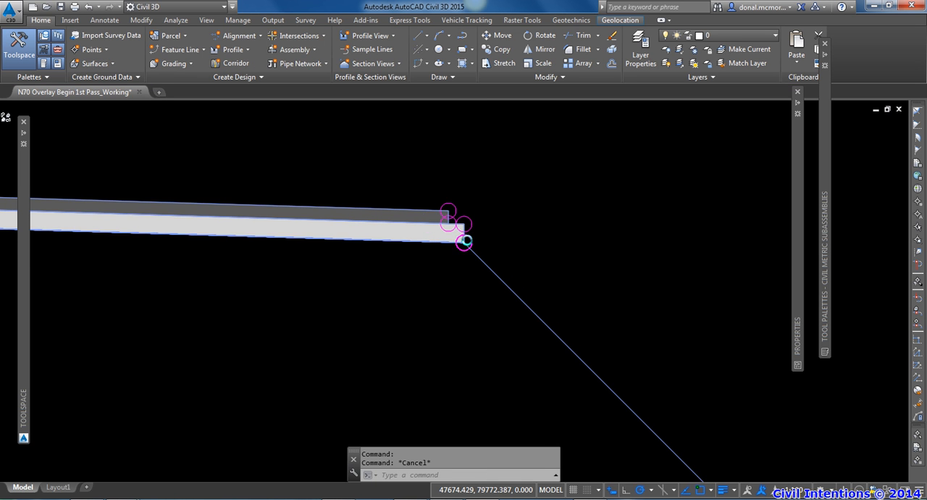
Step: Examine the marker points at the stepped pavement edge and where the side slope link attaches to them
{"action": "scroll", "coordinate": [457, 236], "scroll_direction": "up", "scroll_amount": 3}
{"action": "scroll", "coordinate": [454, 228], "scroll_direction": "down", "scroll_amount": 3}
{"action": "scroll", "coordinate": [488, 249], "scroll_direction": "up", "scroll_amount": 3}
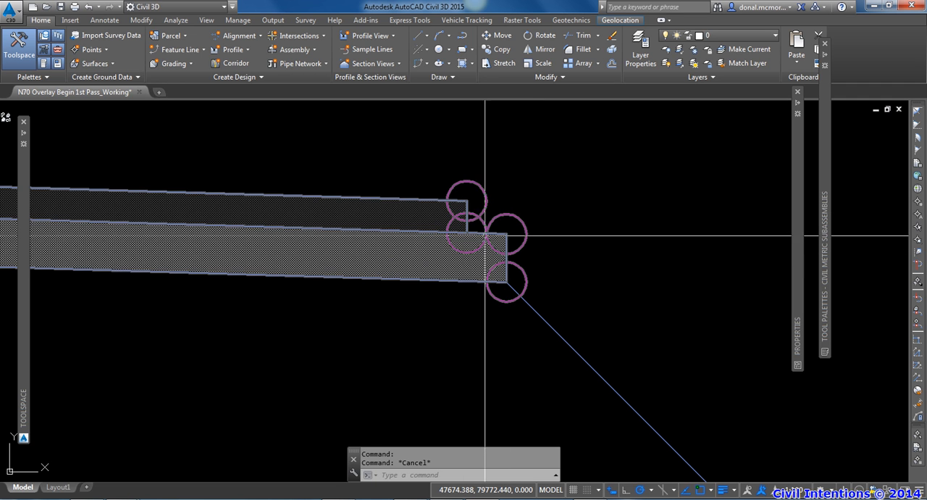
{"action": "key", "text": "Escape"}
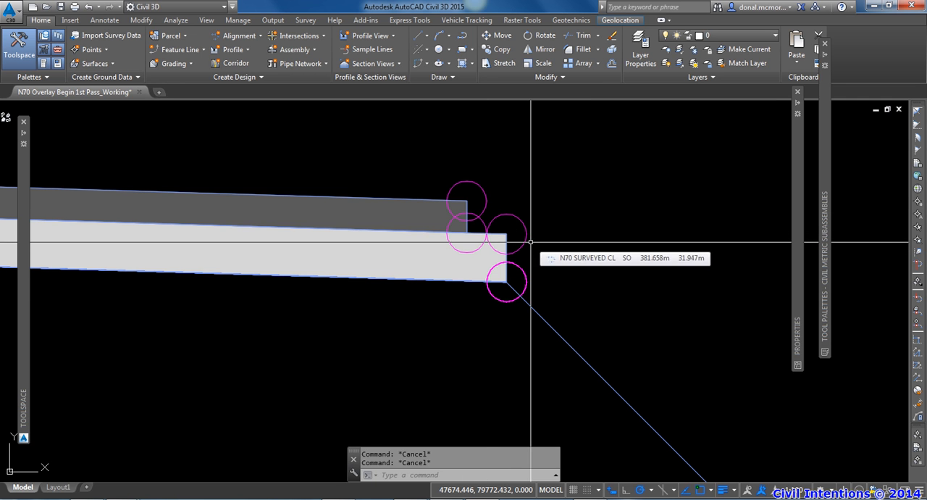
{"action": "scroll", "coordinate": [531, 242], "scroll_direction": "down", "scroll_amount": 3}
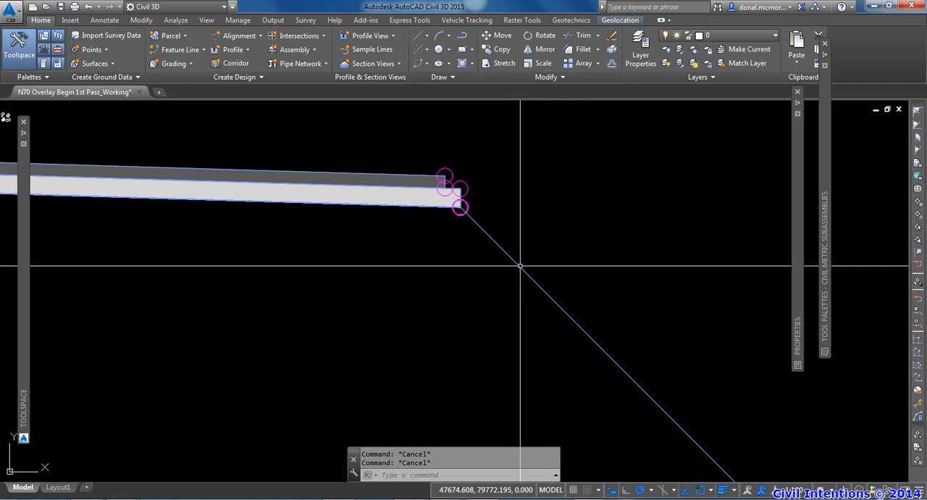
{"action": "mouse_move", "coordinate": [520, 266]}
{"action": "key", "text": "ctrl"}
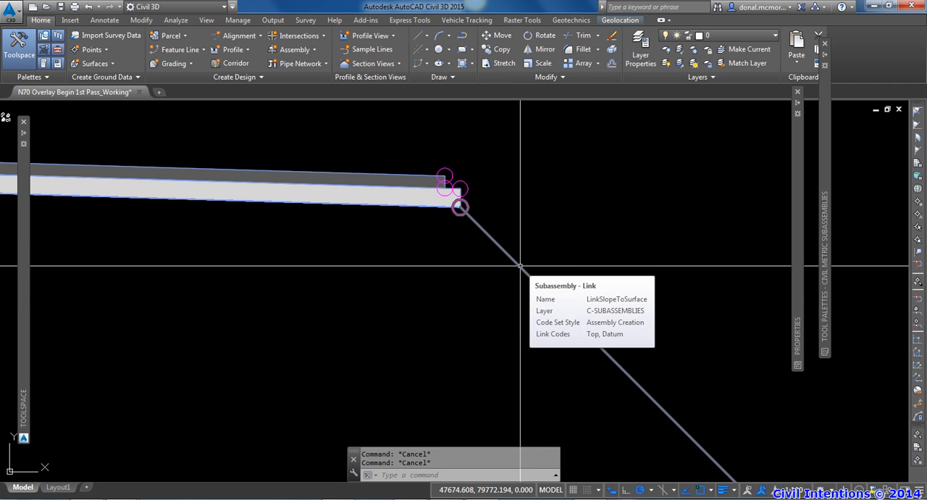
{"action": "middle_click_drag", "start_coordinate": [519, 238], "coordinate": [538, 244]}
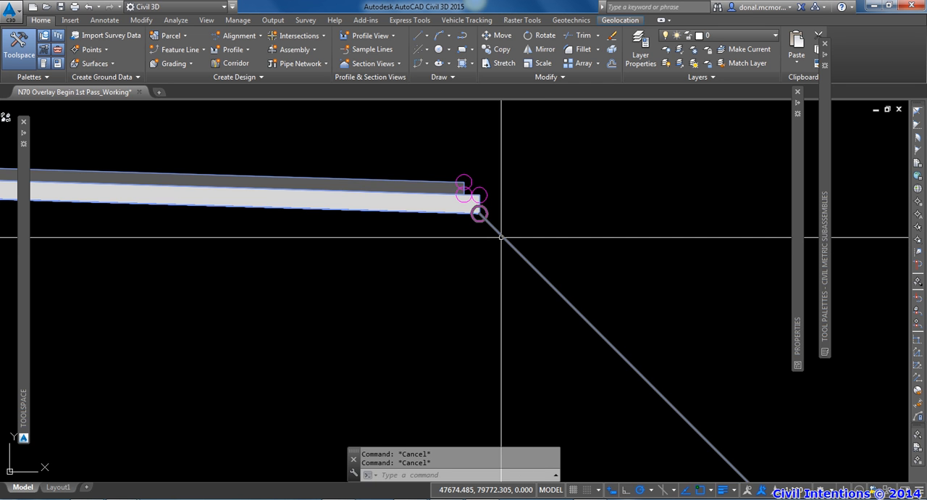
{"action": "scroll", "coordinate": [512, 226], "scroll_direction": "down", "scroll_amount": 4}
{"action": "middle_click_drag", "start_coordinate": [517, 237], "coordinate": [526, 238]}
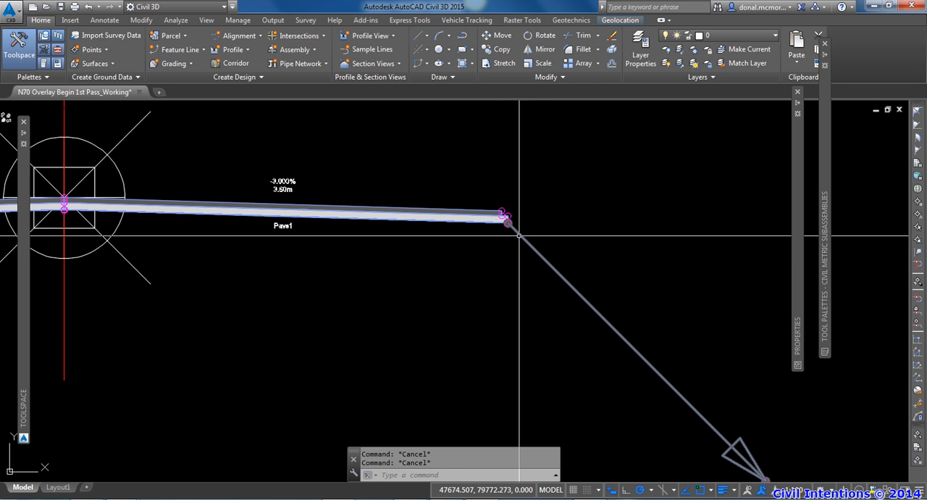
{"action": "scroll", "coordinate": [511, 225], "scroll_direction": "up", "scroll_amount": 5}
{"action": "scroll", "coordinate": [505, 242], "scroll_direction": "down", "scroll_amount": 5}
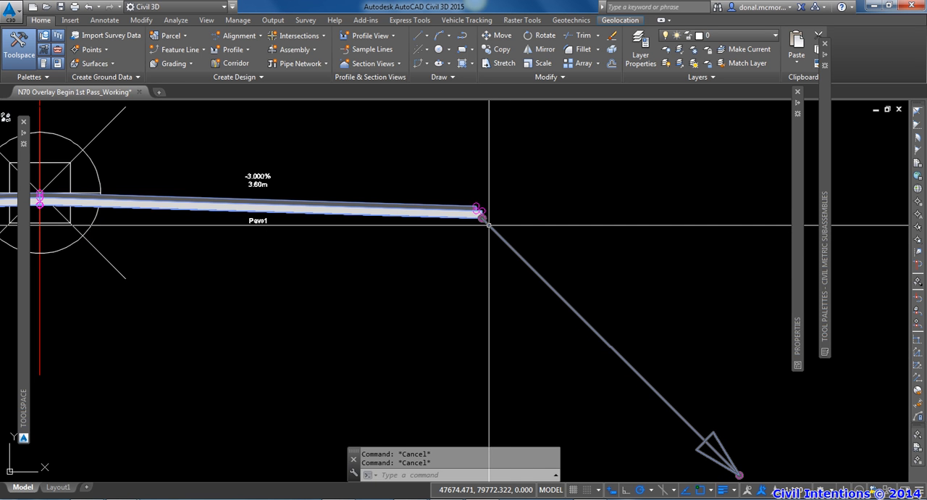
{"action": "mouse_move", "coordinate": [489, 225]}
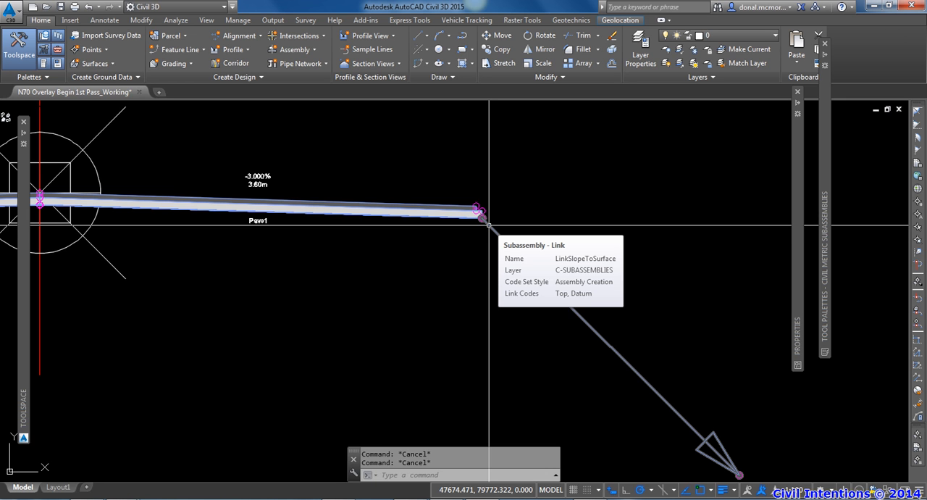
{"action": "scroll", "coordinate": [487, 221], "scroll_direction": "up", "scroll_amount": 5}
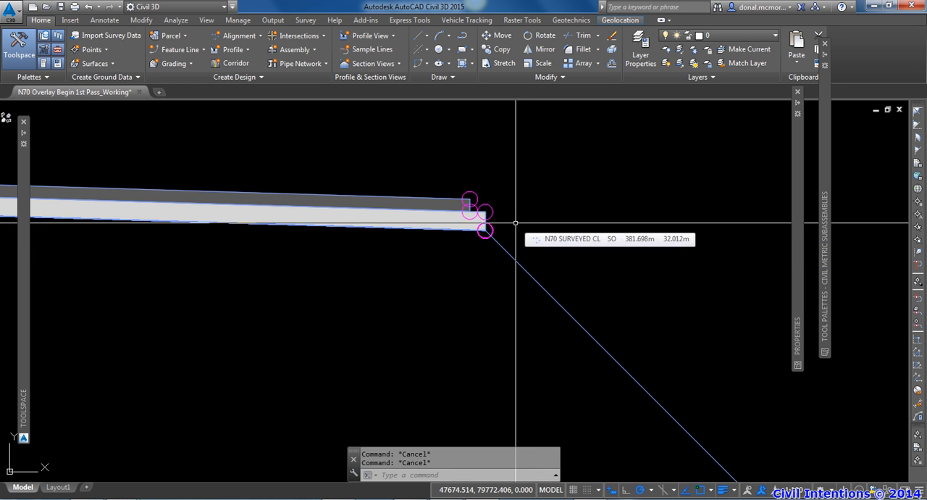
{"action": "scroll", "coordinate": [515, 218], "scroll_direction": "down", "scroll_amount": 2}
{"action": "middle_click_drag", "start_coordinate": [513, 218], "coordinate": [548, 224]}
{"action": "scroll", "coordinate": [531, 214], "scroll_direction": "up", "scroll_amount": 6}
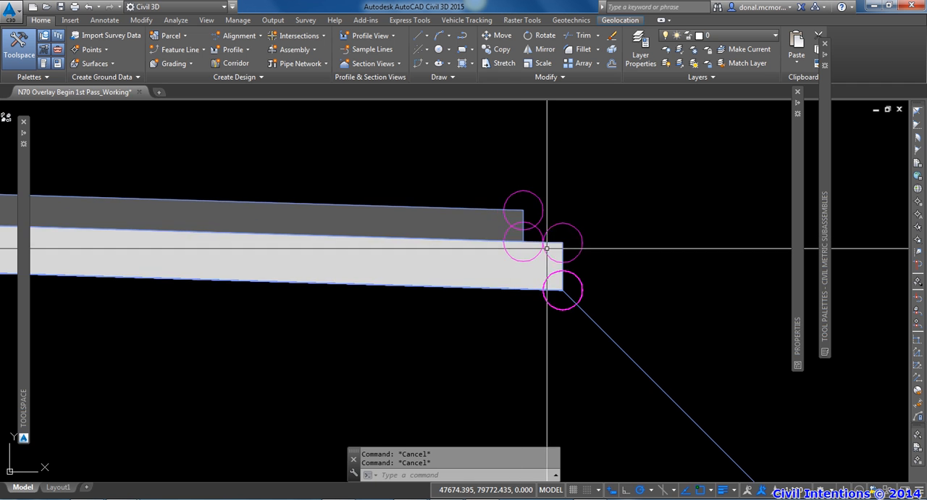
{"action": "scroll", "coordinate": [546, 248], "scroll_direction": "down", "scroll_amount": 3}
{"action": "scroll", "coordinate": [488, 248], "scroll_direction": "down", "scroll_amount": 3}
{"action": "middle_click_drag", "start_coordinate": [490, 249], "coordinate": [470, 244]}
{"action": "scroll", "coordinate": [470, 244], "scroll_direction": "up", "scroll_amount": 1}
{"action": "scroll", "coordinate": [474, 217], "scroll_direction": "down", "scroll_amount": 3}
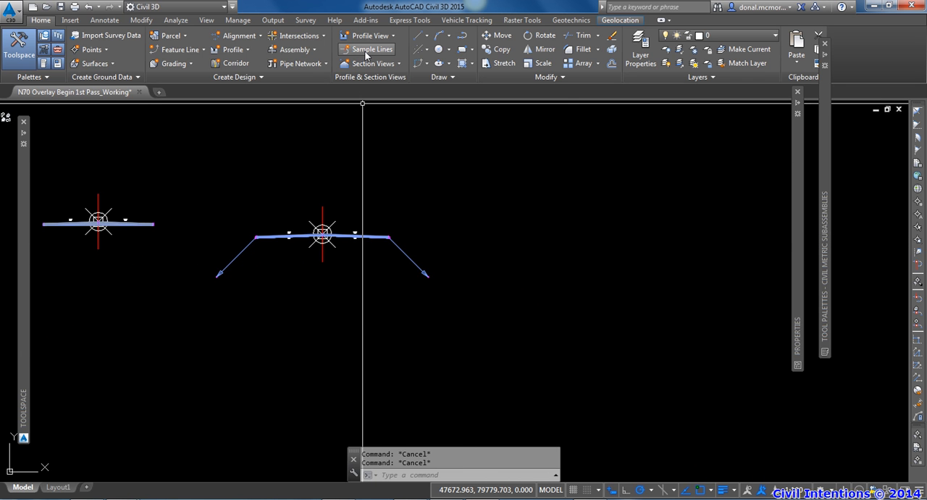
Step: Create the assembly FINAL DESIGN 100MM OVERLAY with type Other, Basic style and Assembly Creation code set, placing it beside the existing assemblies
{"action": "left_click", "coordinate": [312, 51]}
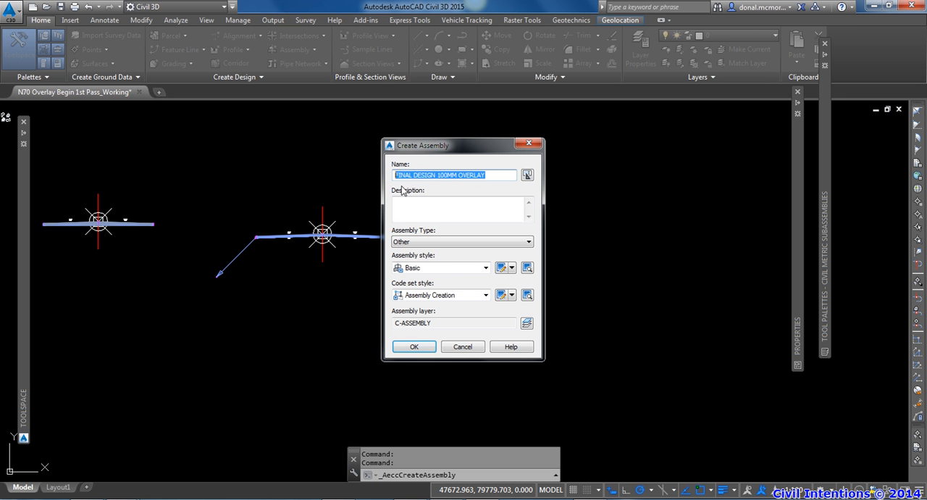
{"action": "left_click", "coordinate": [420, 352]}
{"action": "left_click", "coordinate": [584, 234]}
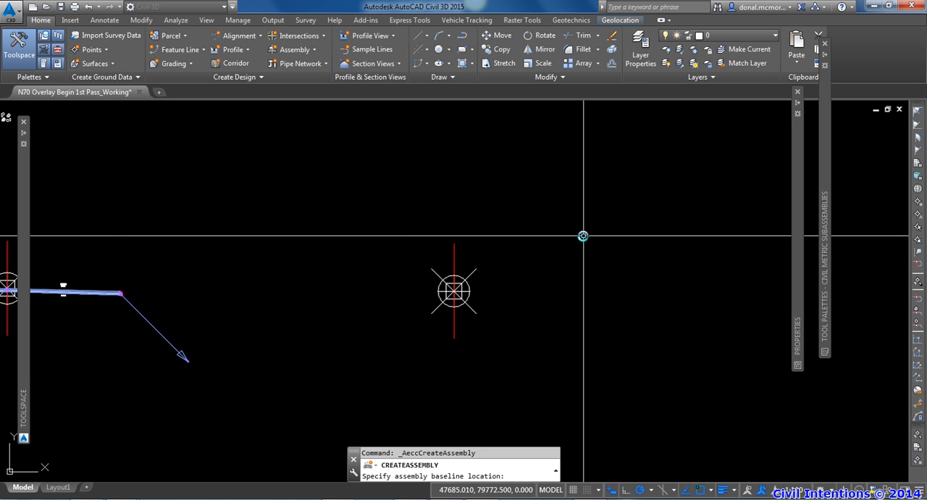
Step: Attach a LaneOutsideSuperLayerVaryingWidth lane subassembly on the right side of the new assembly's baseline
{"action": "mouse_move", "coordinate": [826, 277]}
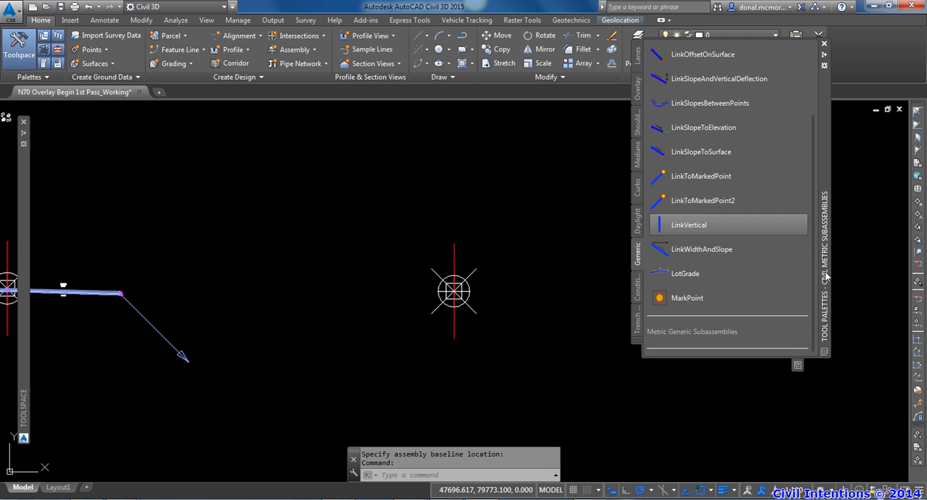
{"action": "left_click", "coordinate": [638, 55]}
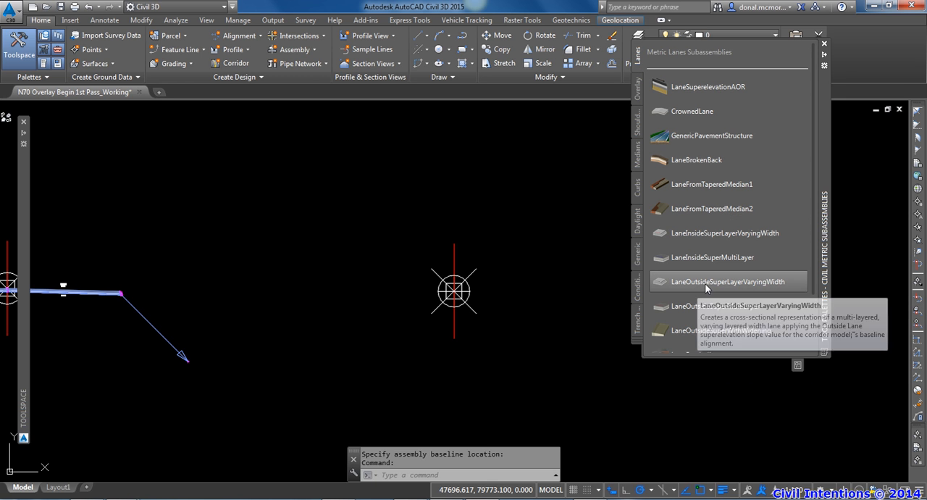
{"action": "left_click", "coordinate": [736, 283]}
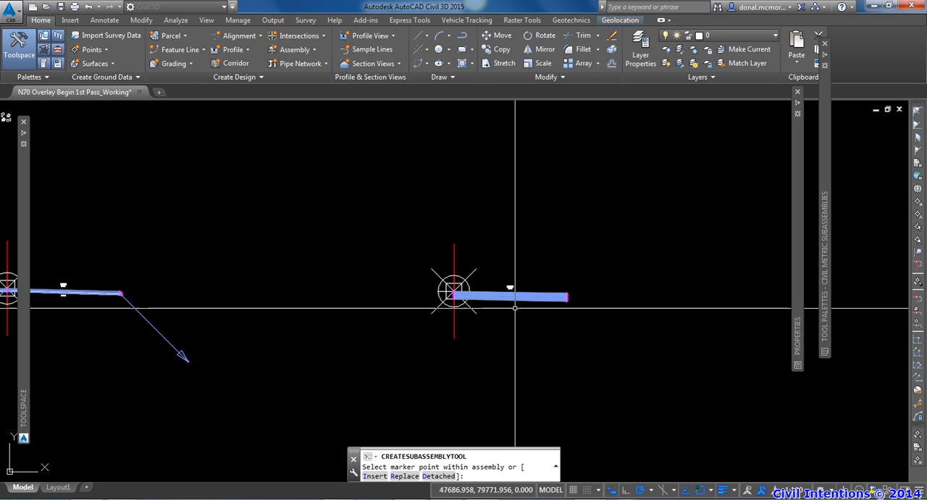
{"action": "key", "text": "Escape"}
{"action": "scroll", "coordinate": [515, 297], "scroll_direction": "up", "scroll_amount": 8}
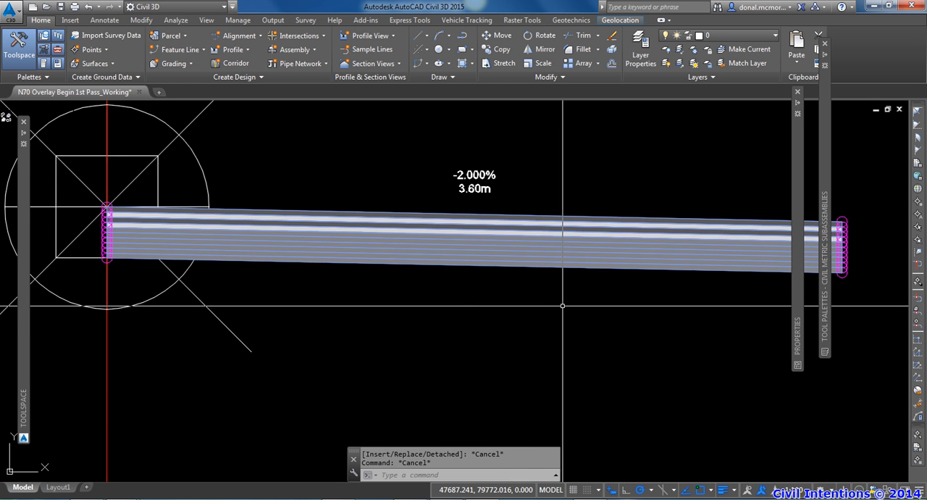
Step: Set the new lane's default slope to -3%, Pave1 to WC at 0.040 m depth, and Pave2 to BC at 0.060 m depth
{"action": "scroll", "coordinate": [533, 302], "scroll_direction": "down", "scroll_amount": 4}
{"action": "left_click", "coordinate": [547, 262]}
{"action": "scroll", "coordinate": [630, 310], "scroll_direction": "down", "scroll_amount": 3}
{"action": "middle_click_drag", "start_coordinate": [634, 309], "coordinate": [584, 289]}
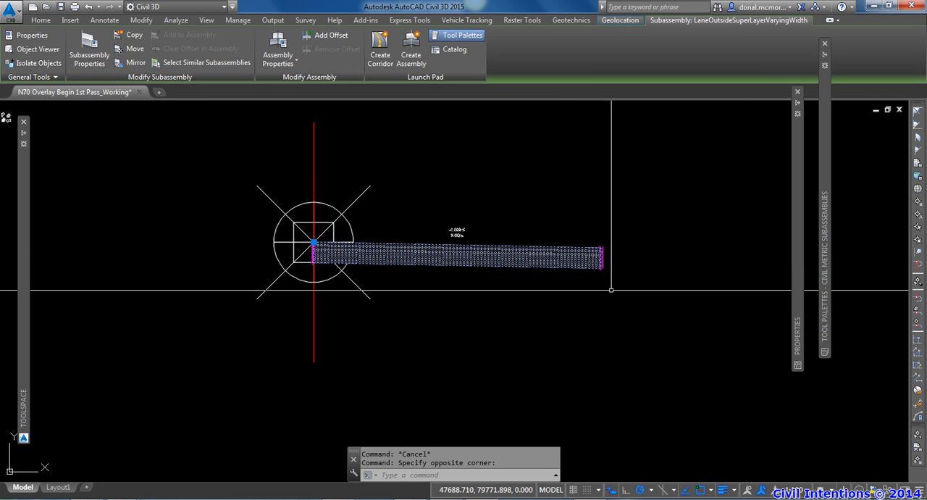
{"action": "mouse_move", "coordinate": [796, 239]}
{"action": "left_click_drag", "start_coordinate": [796, 237], "coordinate": [822, 315]}
{"action": "left_click_drag", "start_coordinate": [824, 203], "coordinate": [823, 269]}
{"action": "left_click", "coordinate": [761, 305]}
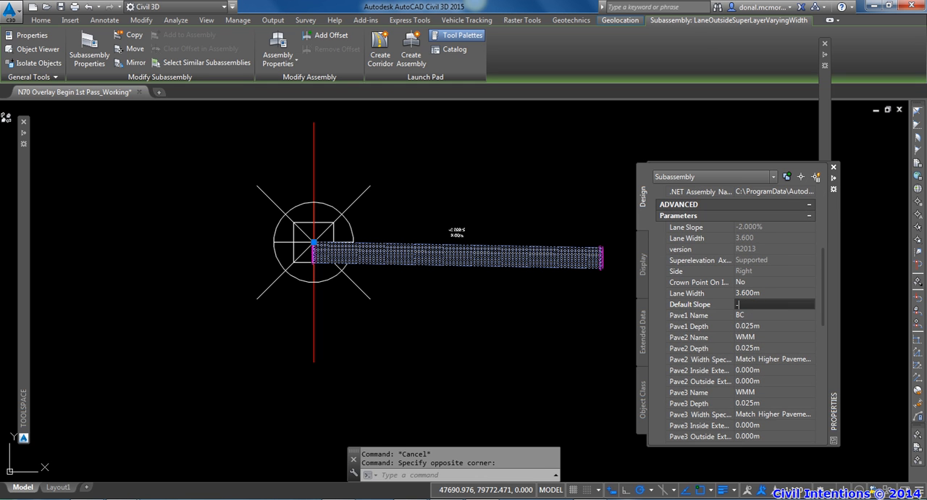
{"action": "key", "text": "Tab"}
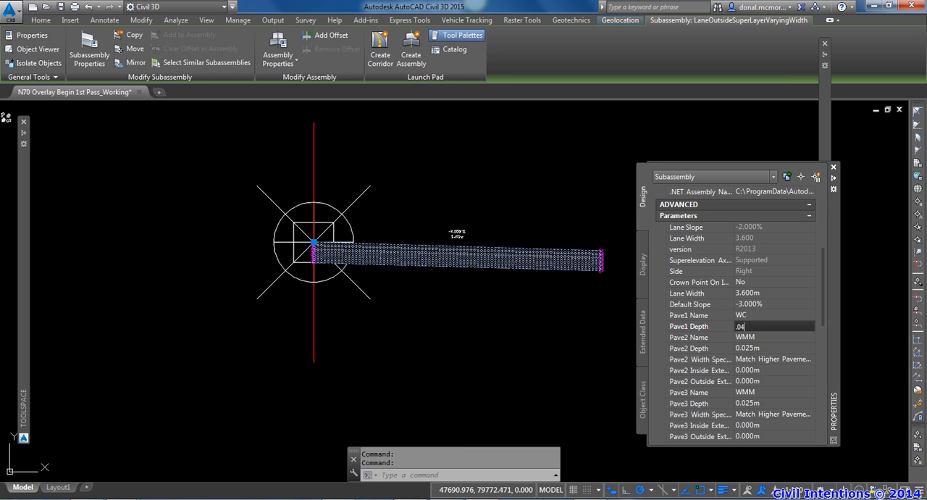
{"action": "type", "text": ".04"}
{"action": "key", "text": "Tab"}
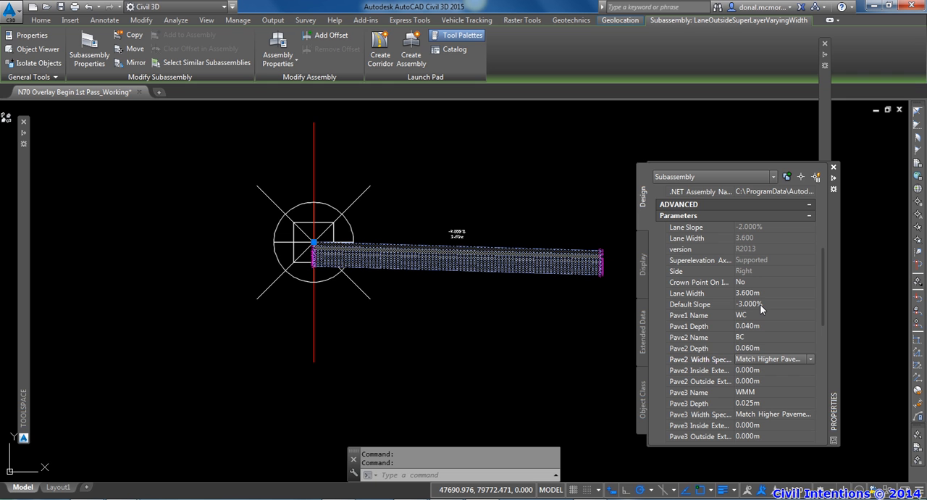
Step: Set the lane's Pave2 width specification to Inside Offset-Outside Offset with an outside extended width of 0.050 m
{"action": "left_click_drag", "start_coordinate": [647, 443], "coordinate": [594, 443]}
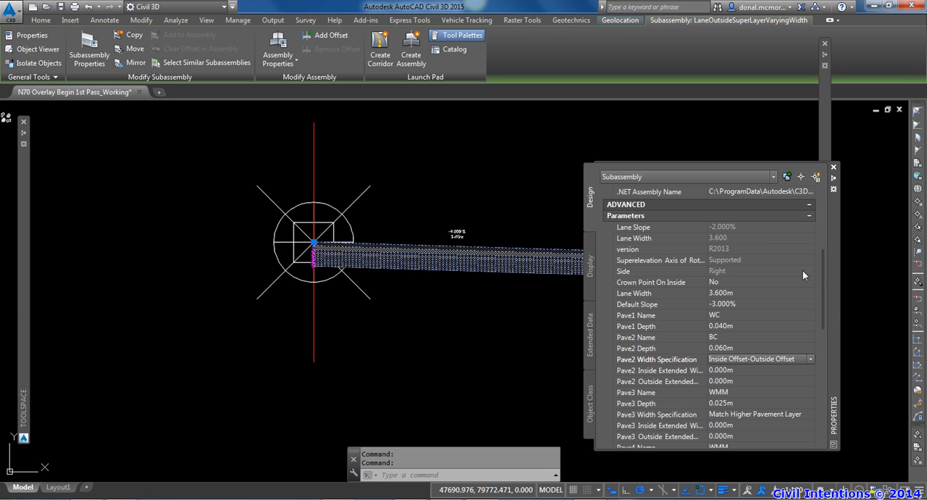
{"action": "scroll", "coordinate": [435, 255], "scroll_direction": "up", "scroll_amount": 8}
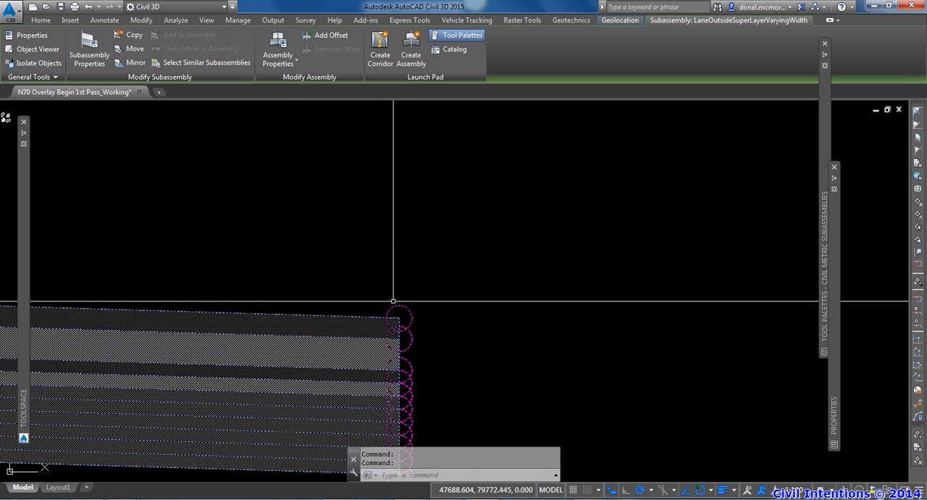
{"action": "middle_click_drag", "start_coordinate": [435, 255], "coordinate": [439, 190]}
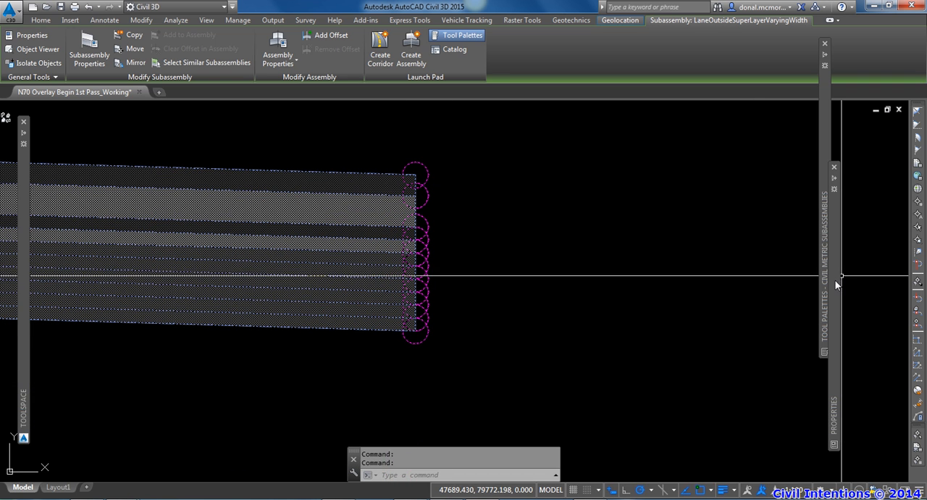
{"action": "mouse_move", "coordinate": [803, 281]}
{"action": "left_click_drag", "start_coordinate": [802, 278], "coordinate": [804, 270]}
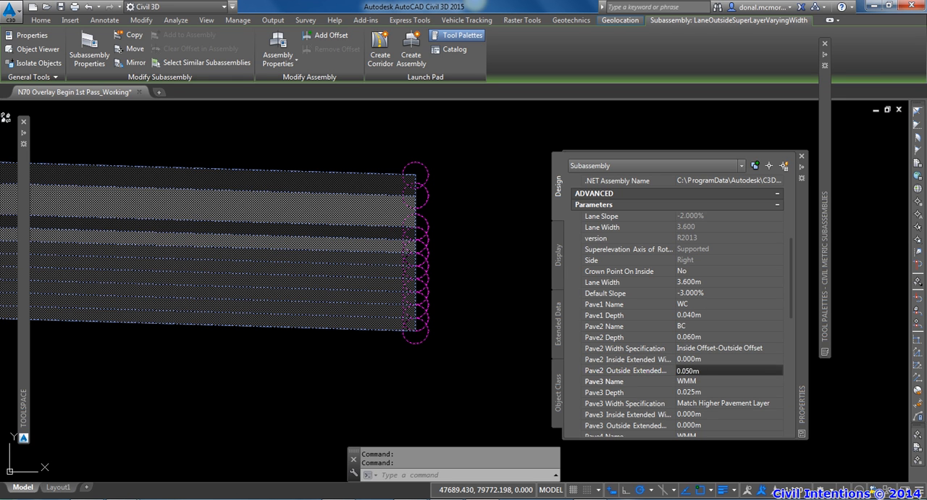
{"action": "key", "text": "Tab"}
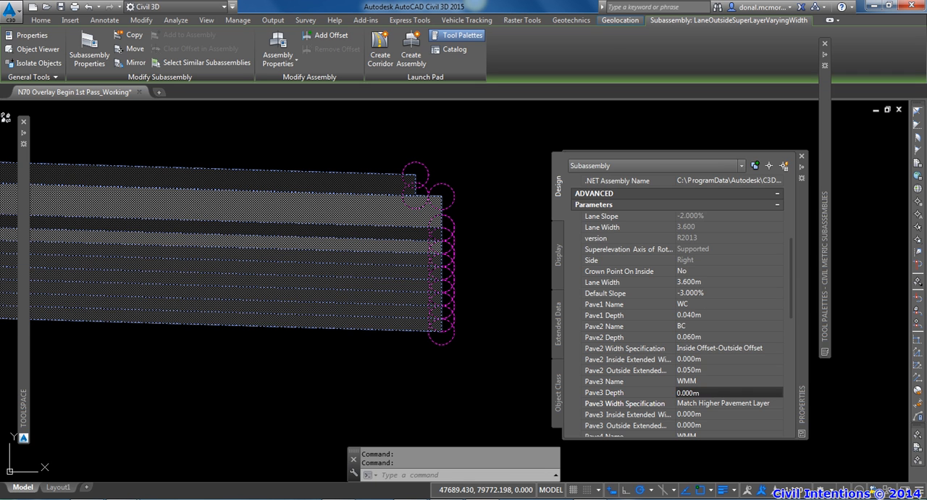
Step: Set the depths of lane pavement layers Pave3 through Pave6 to 0
{"action": "key", "text": "Tab"}
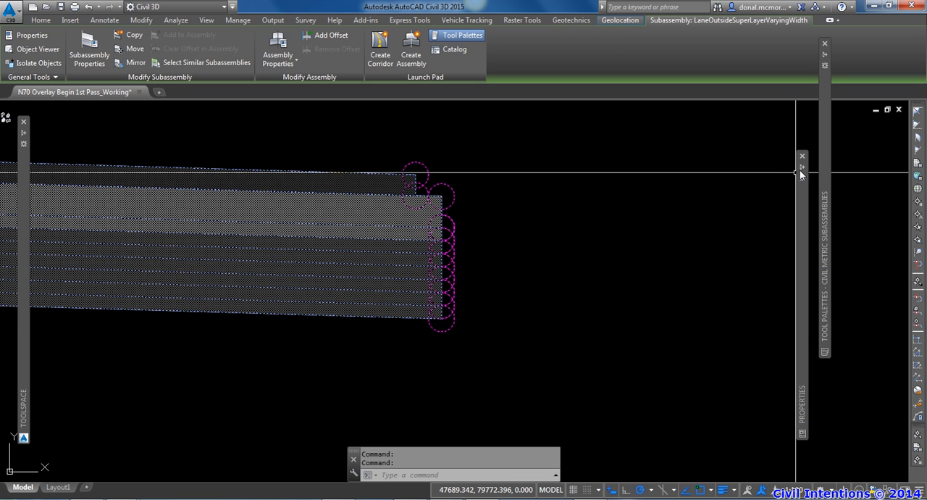
{"action": "mouse_move", "coordinate": [800, 221]}
{"action": "left_click_drag", "start_coordinate": [792, 248], "coordinate": [791, 291]}
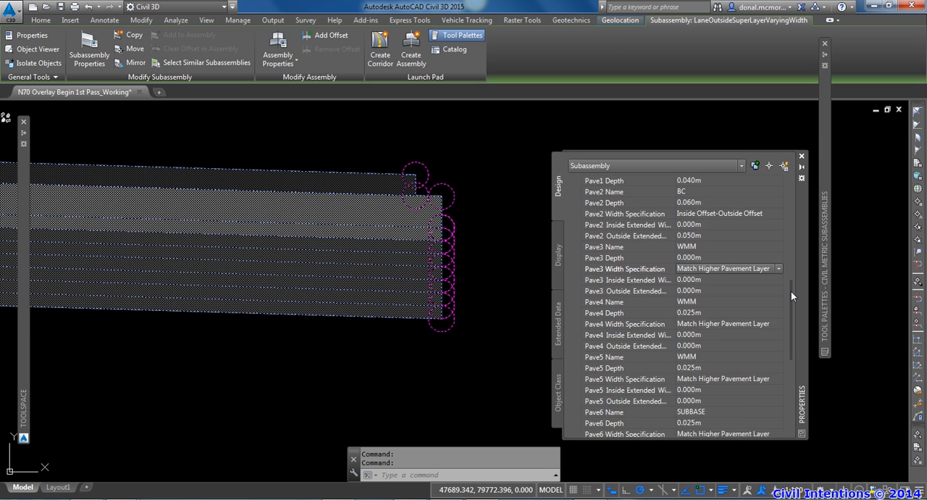
{"action": "left_click", "coordinate": [711, 312]}
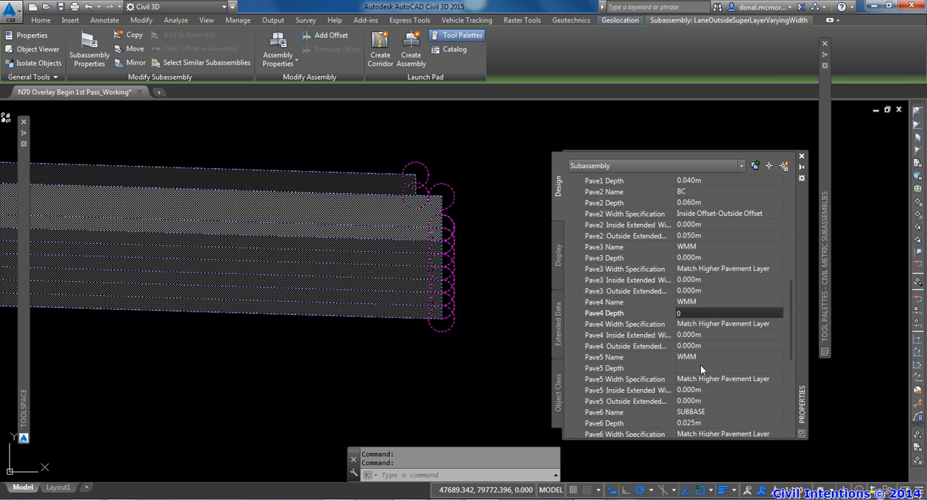
{"action": "left_click", "coordinate": [701, 423]}
{"action": "type", "text": "0"}
Step: Set the depths of lane pavement layers Pave7 through Pave10 to 0 and deselect the lane
{"action": "left_click_drag", "start_coordinate": [790, 346], "coordinate": [792, 431]}
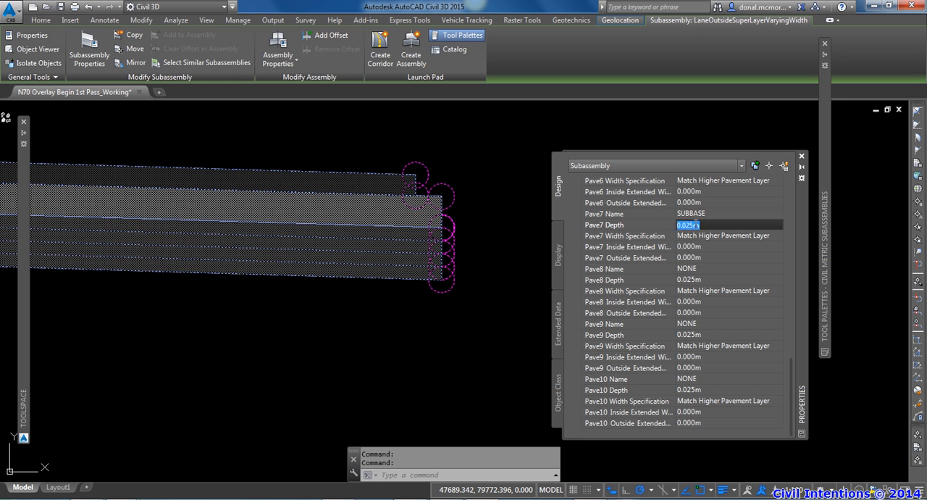
{"action": "left_click", "coordinate": [698, 281]}
{"action": "type", "text": "0"}
{"action": "left_click", "coordinate": [697, 334]}
{"action": "type", "text": "0"}
{"action": "left_click", "coordinate": [700, 392]}
{"action": "type", "text": "0"}
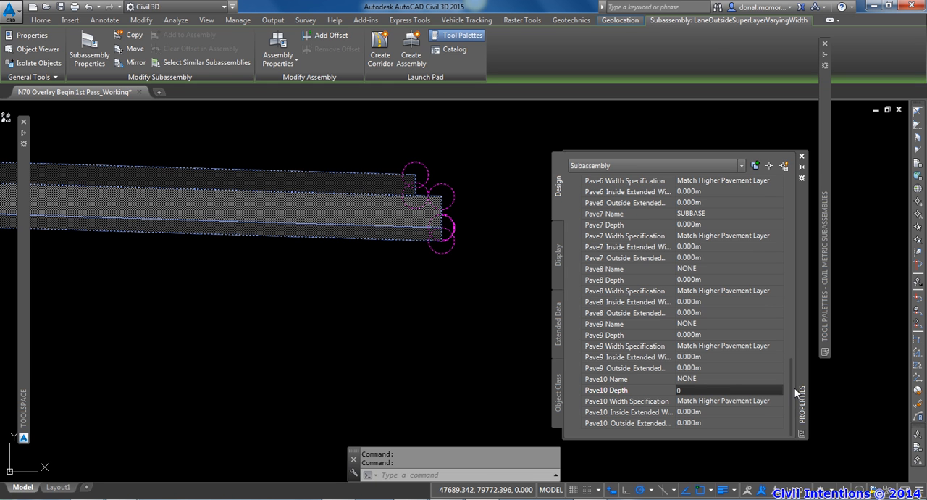
{"action": "mouse_move", "coordinate": [791, 384]}
{"action": "left_mouse_down"}
{"action": "mouse_move", "coordinate": [797, 315]}
{"action": "mouse_move", "coordinate": [795, 395]}
{"action": "left_mouse_up"}
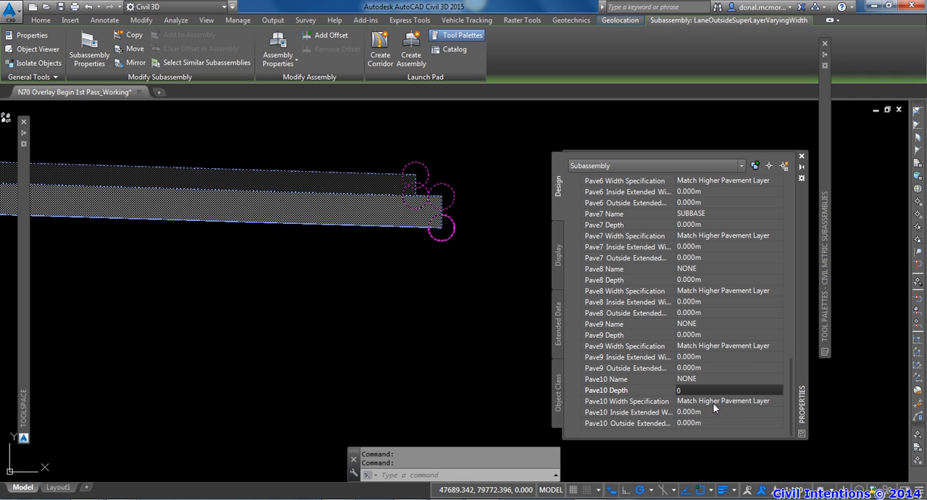
{"action": "left_click", "coordinate": [388, 345]}
{"action": "key", "text": "Escape"}
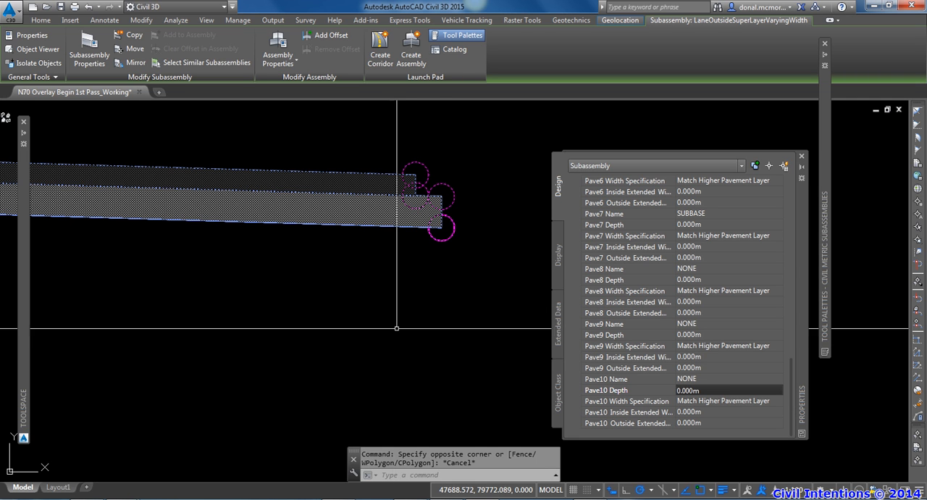
{"action": "scroll", "coordinate": [415, 314], "scroll_direction": "down", "scroll_amount": 2}
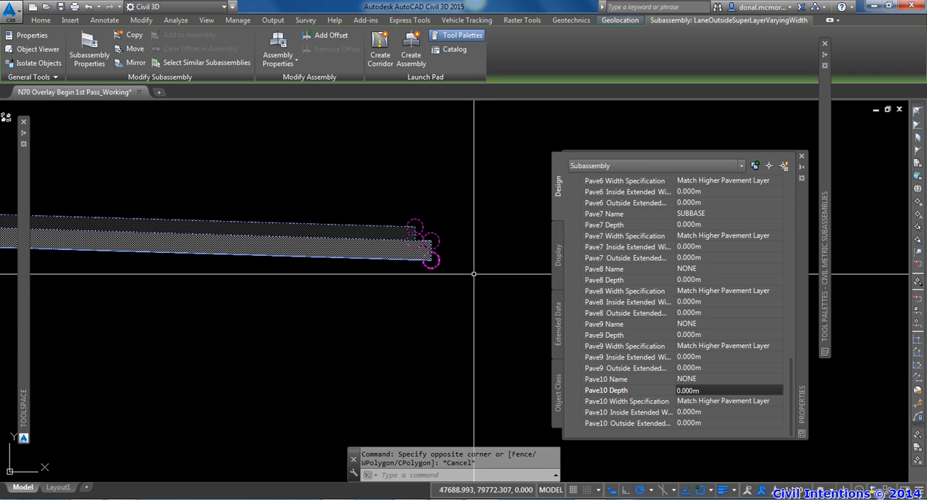
{"action": "key", "text": "Escape"}
{"action": "key", "text": "Escape"}
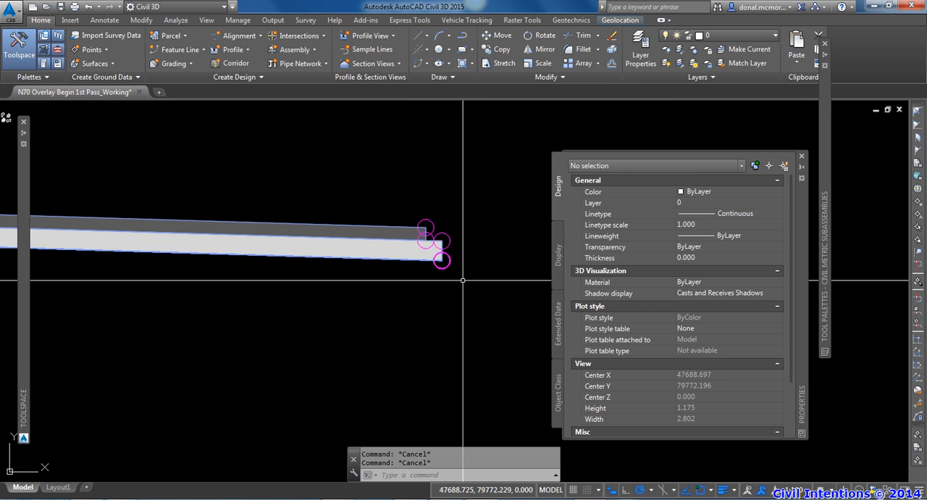
Step: Attach a right-side LinkSlopeToSurface with a slope of -100 to the bottom outer marker point of the lane's BC layer
{"action": "scroll", "coordinate": [442, 278], "scroll_direction": "up", "scroll_amount": 3}
{"action": "scroll", "coordinate": [438, 264], "scroll_direction": "down", "scroll_amount": 3}
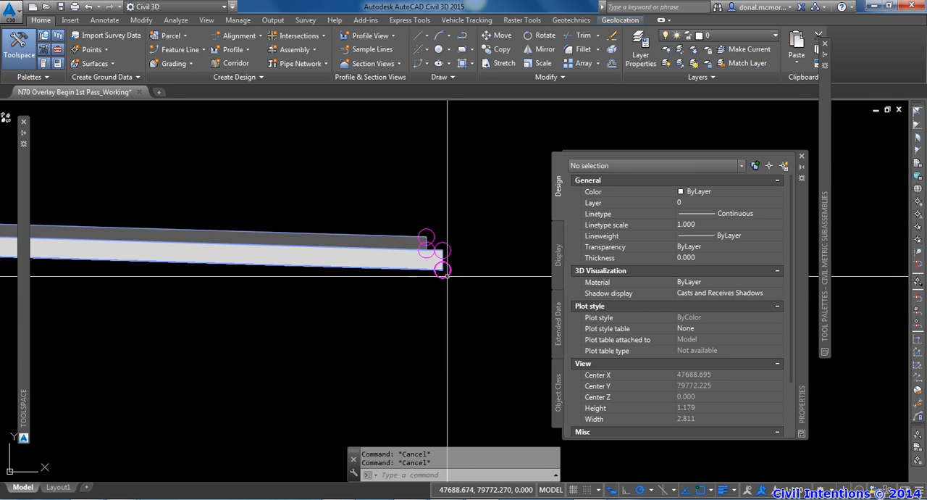
{"action": "scroll", "coordinate": [372, 248], "scroll_direction": "down", "scroll_amount": 2}
{"action": "left_click", "coordinate": [800, 169]}
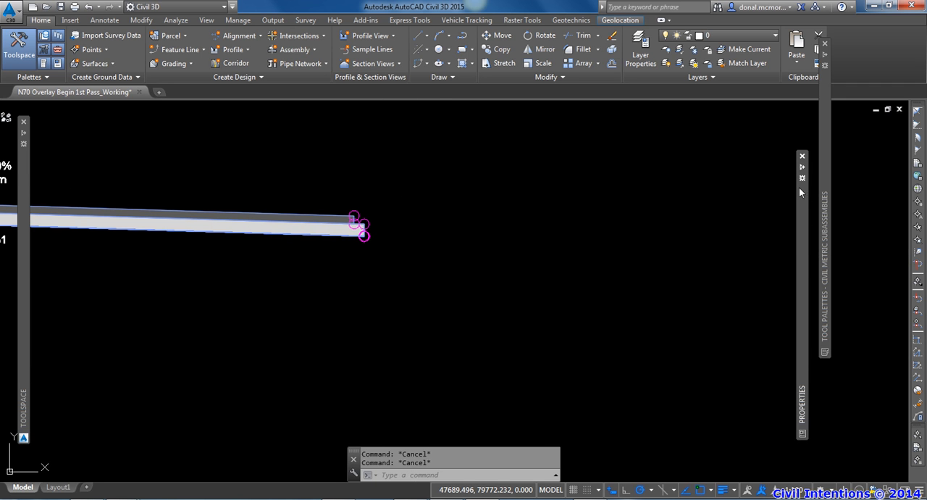
{"action": "mouse_move", "coordinate": [825, 185]}
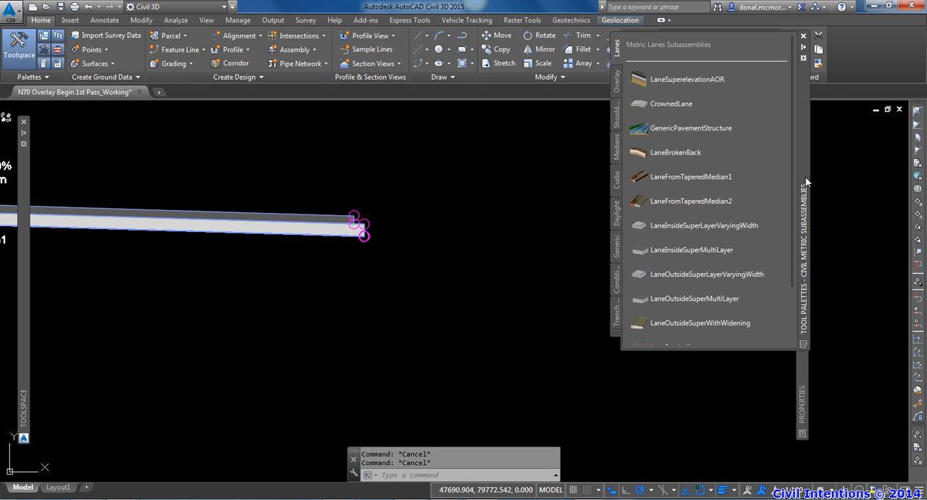
{"action": "left_click", "coordinate": [616, 246]}
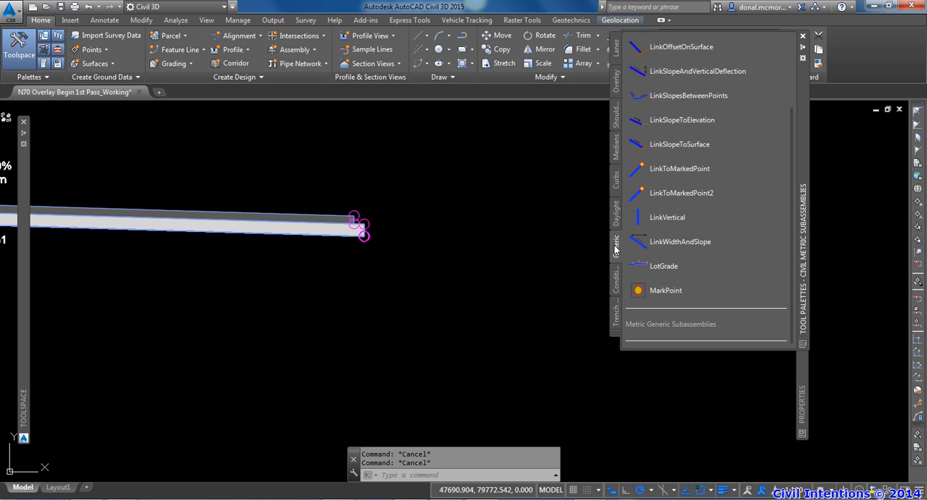
{"action": "left_click", "coordinate": [675, 145]}
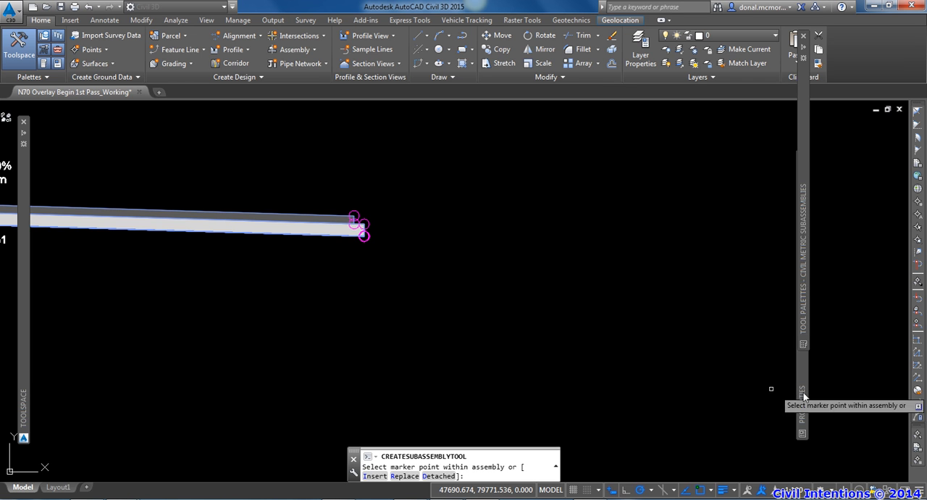
{"action": "mouse_move", "coordinate": [801, 395]}
{"action": "scroll", "coordinate": [791, 383], "scroll_direction": "down", "scroll_amount": 2}
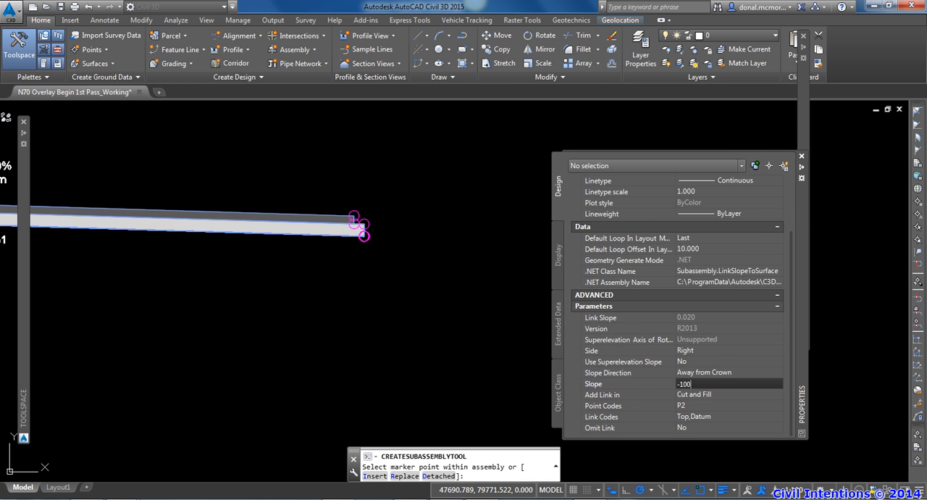
{"action": "scroll", "coordinate": [368, 238], "scroll_direction": "up", "scroll_amount": 3}
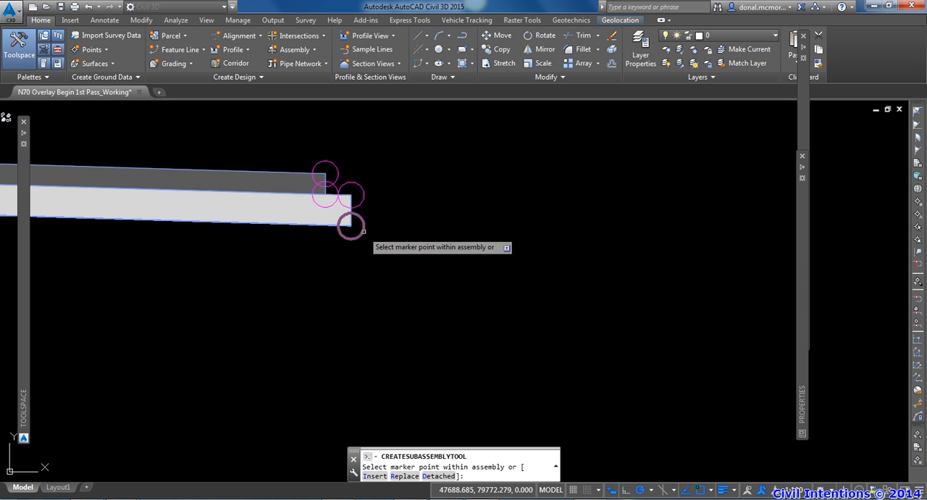
{"action": "key", "text": "Escape"}
{"action": "key", "text": "Escape"}
{"action": "scroll", "coordinate": [405, 239], "scroll_direction": "down", "scroll_amount": 5}
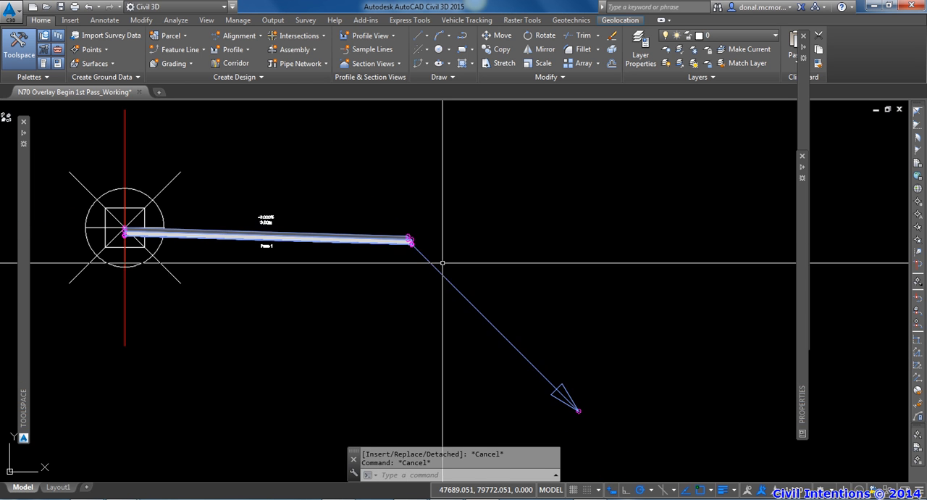
Step: Mirror the lane and its side slope link to the left side of the assembly, attaching them at the baseline marker
{"action": "left_click", "coordinate": [480, 304]}
{"action": "left_click", "coordinate": [410, 186]}
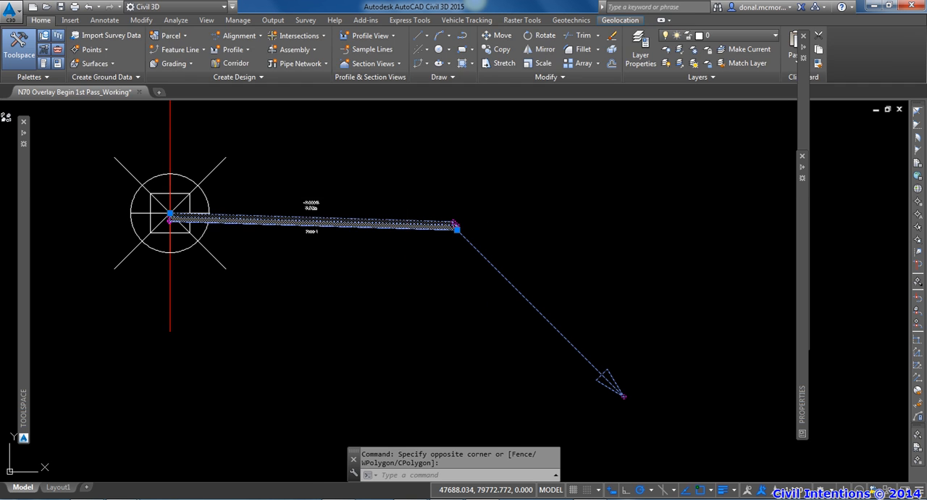
{"action": "left_click", "coordinate": [134, 64]}
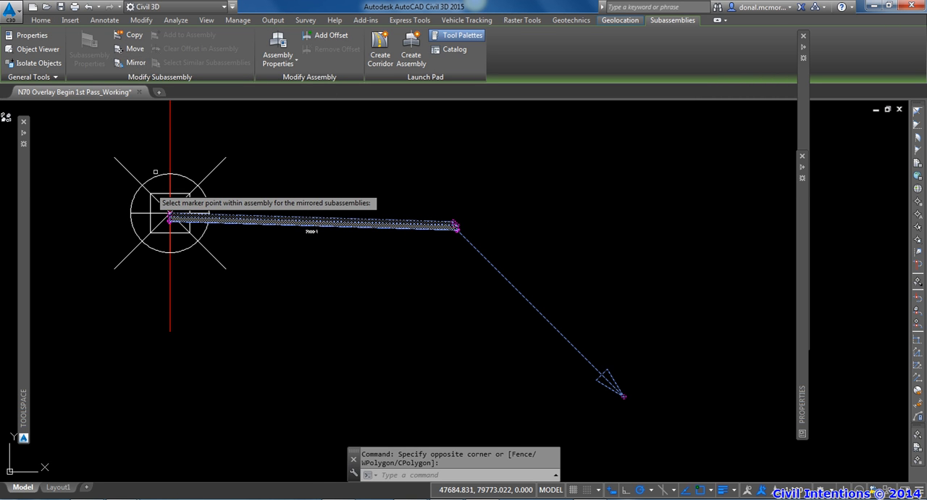
{"action": "left_click", "coordinate": [170, 216]}
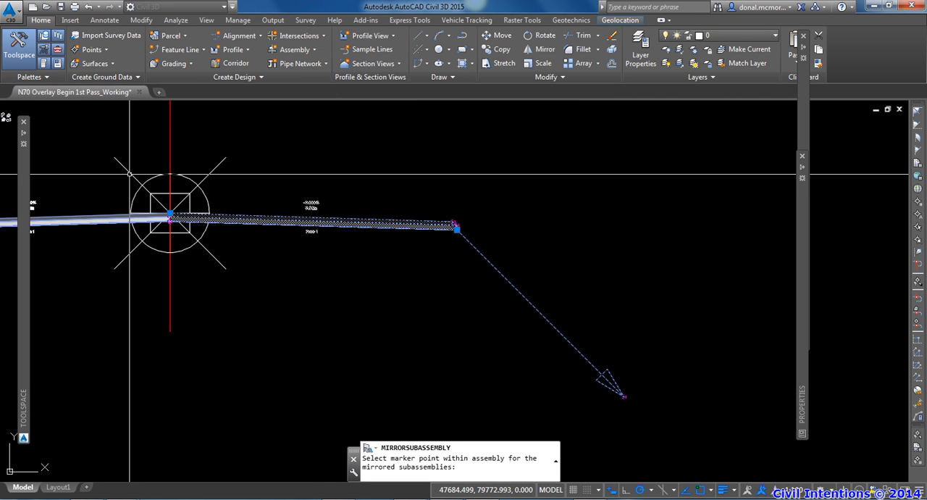
{"action": "scroll", "coordinate": [360, 239], "scroll_direction": "down", "scroll_amount": 2}
{"action": "key", "text": "Escape"}
{"action": "key", "text": "Escape"}
{"action": "scroll", "coordinate": [405, 256], "scroll_direction": "down", "scroll_amount": 2}
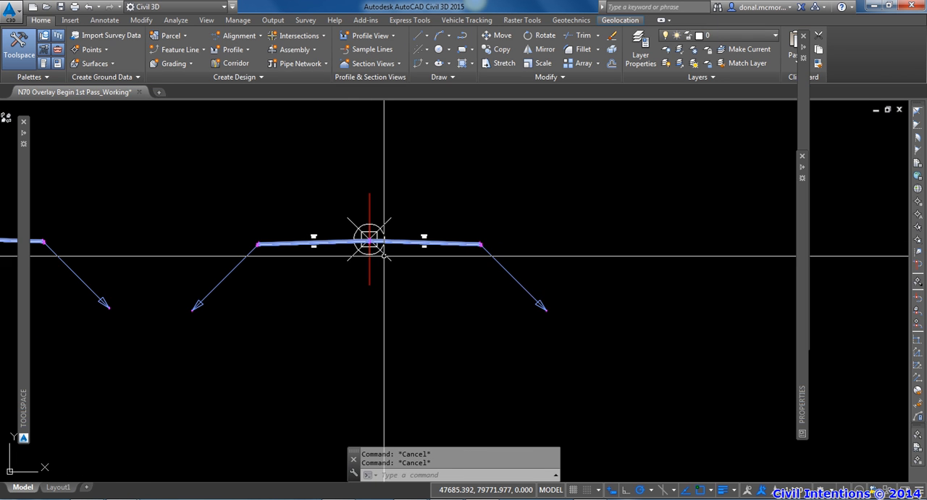
{"action": "middle_click_drag", "start_coordinate": [404, 321], "coordinate": [437, 325]}
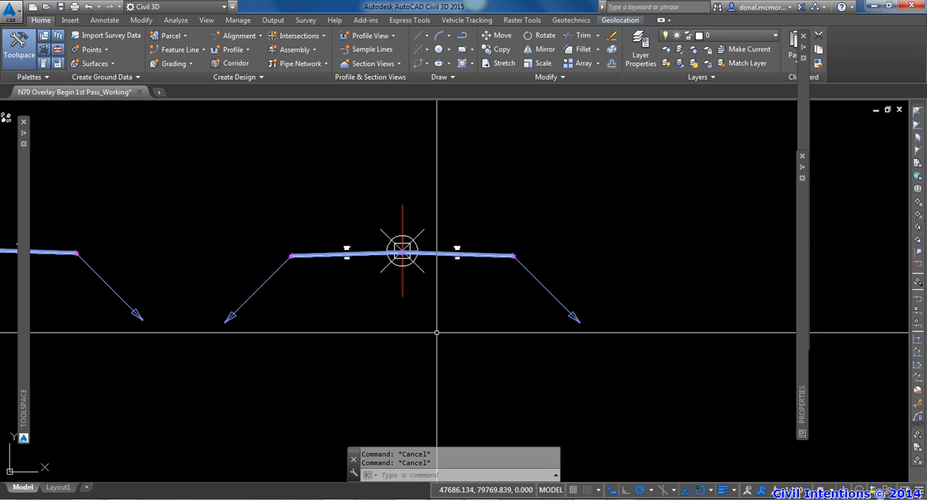